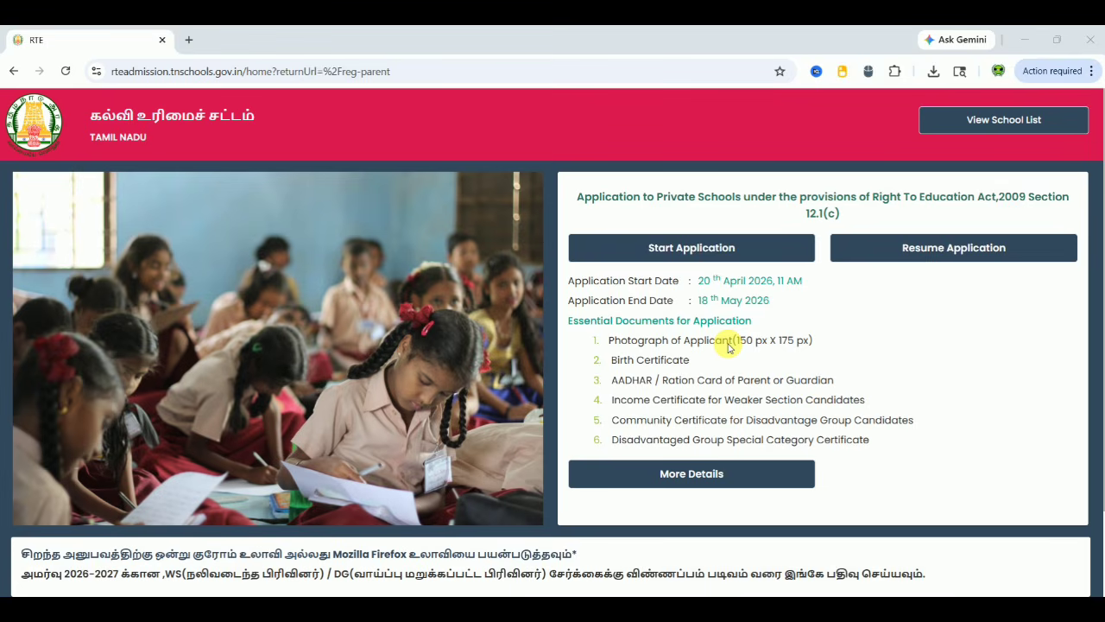
Scroll through the portal home page and start a new RTE application
scroll(904, 352, down, 2)
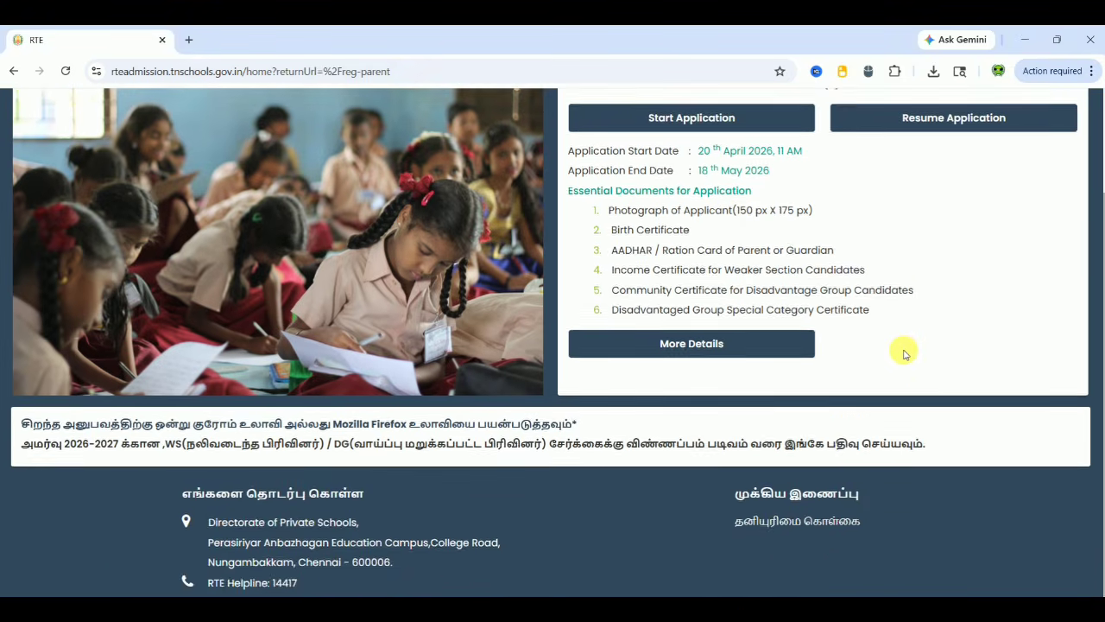
scroll(904, 352, up, 2)
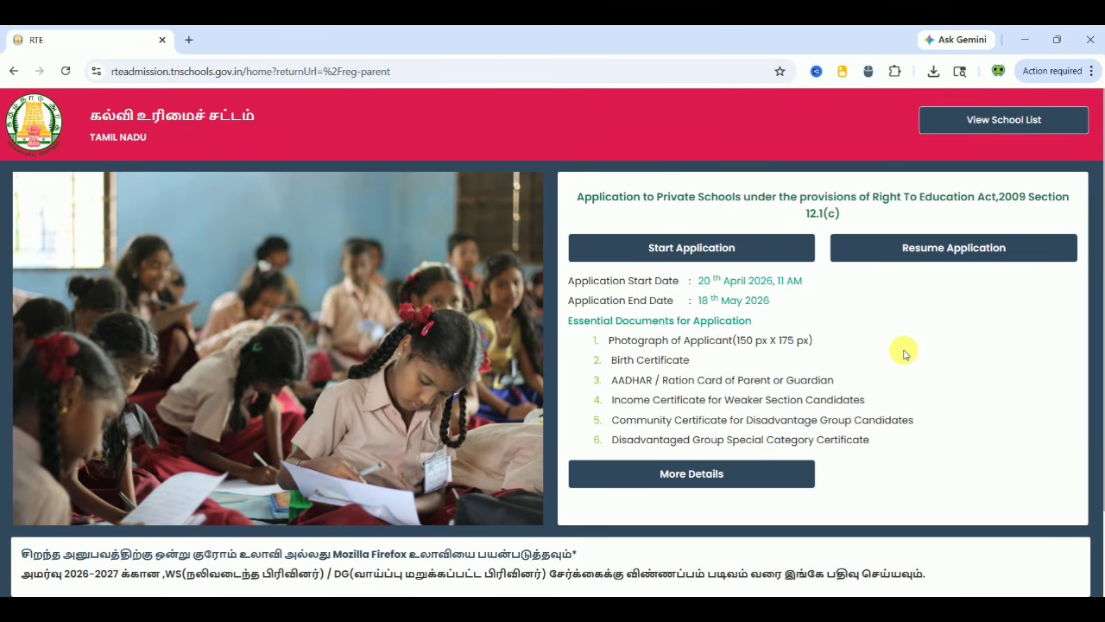
scroll(903, 352, down, 2)
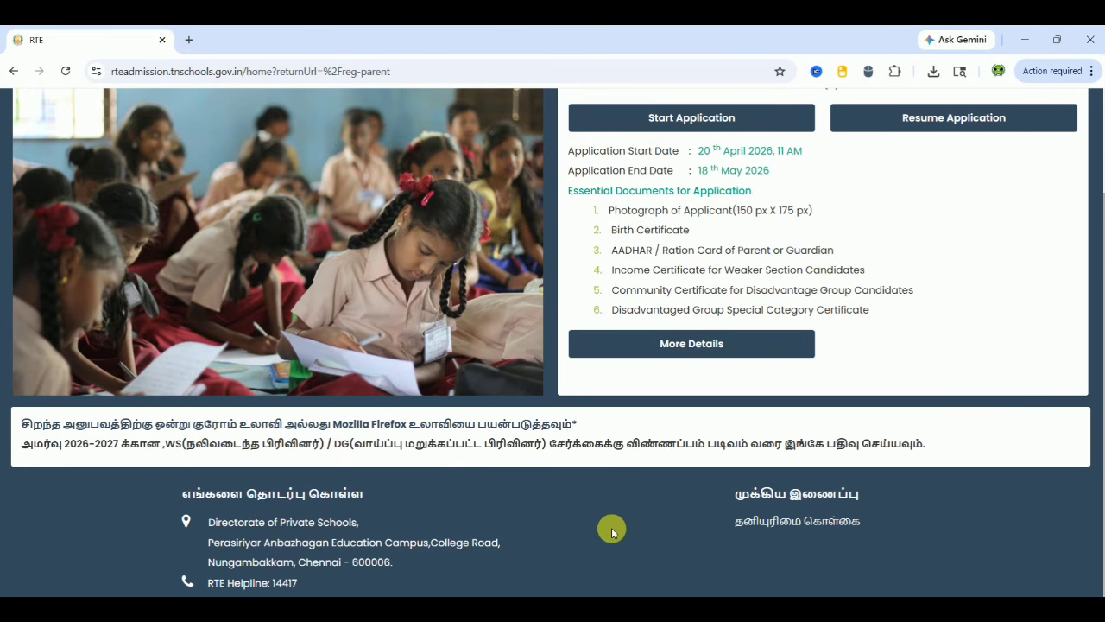
scroll(611, 528, up, 2)
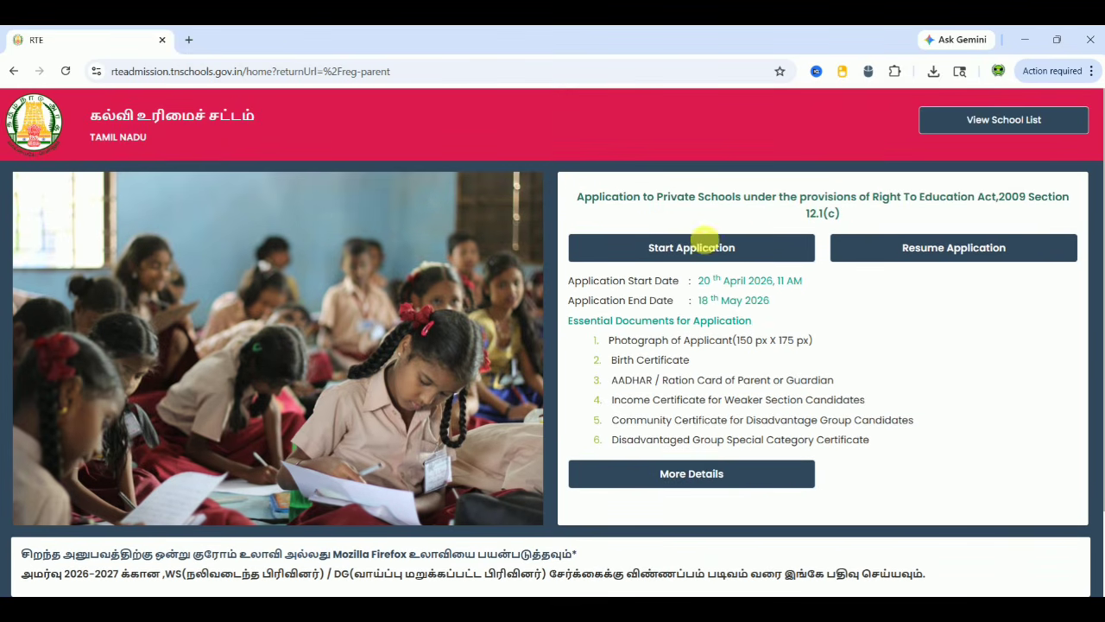
click(703, 246)
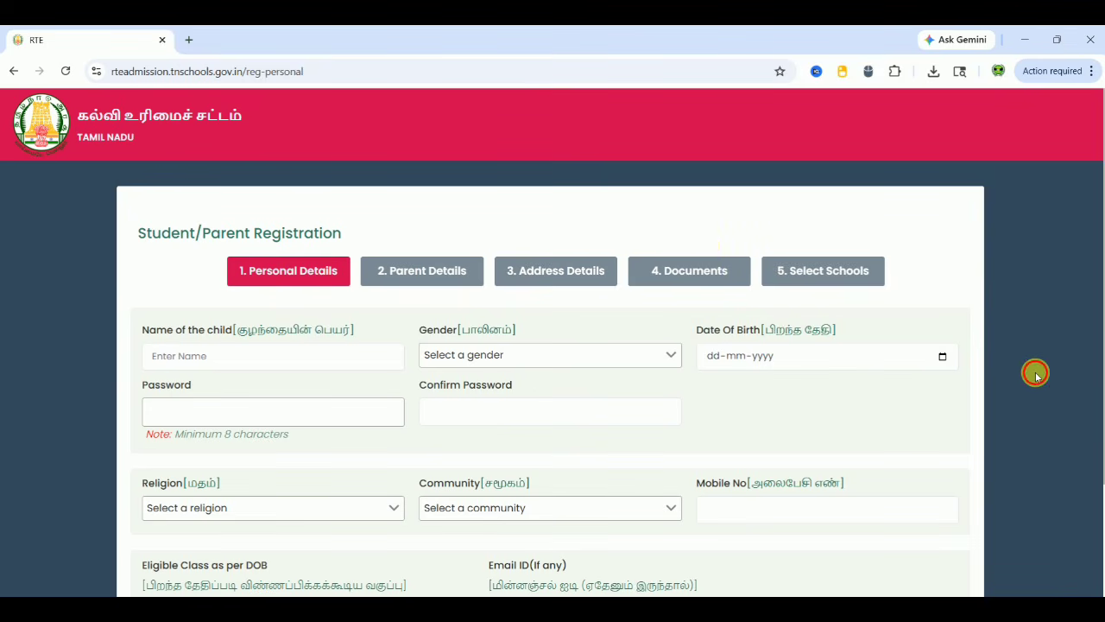
Enter the child's full name and choose Male as the child's gender
scroll(1035, 371, down, 3)
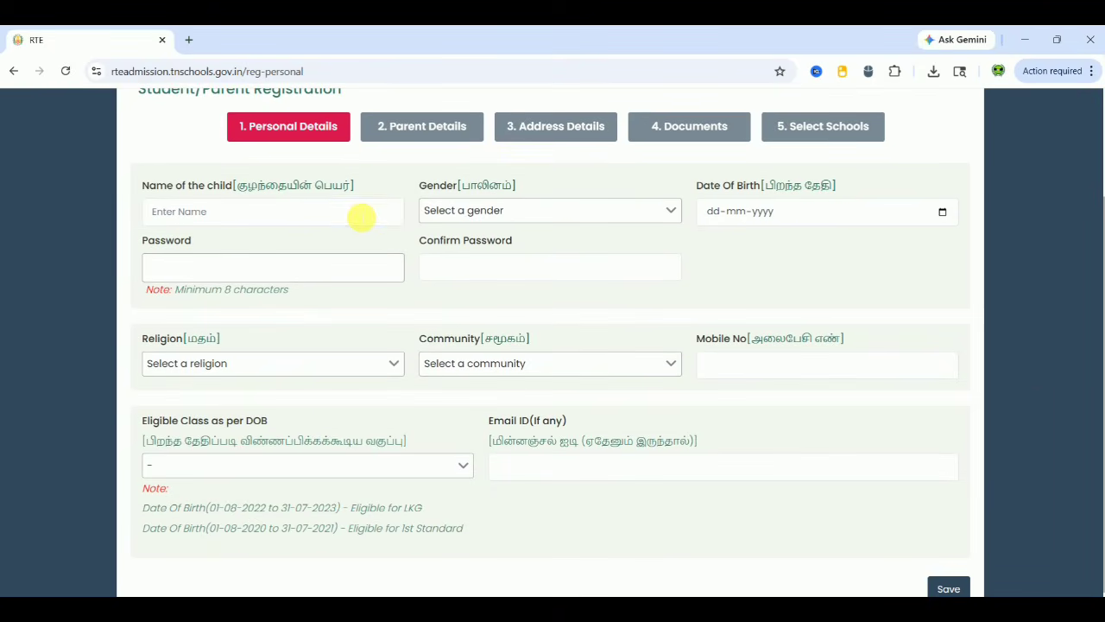
click(361, 217)
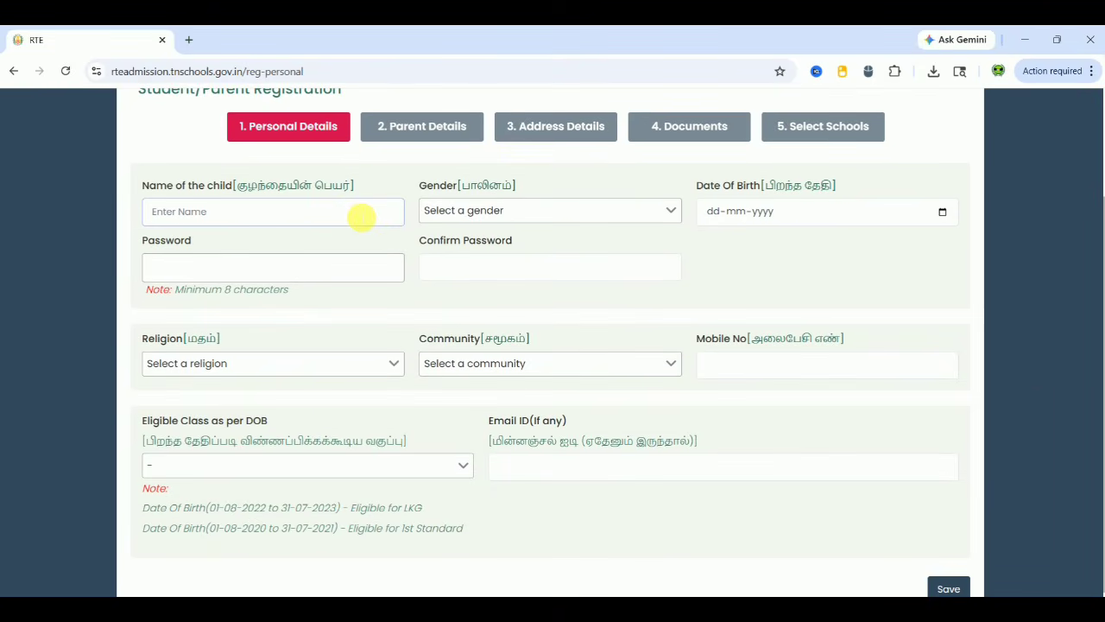
text(xxxxx)
click(772, 265)
click(481, 210)
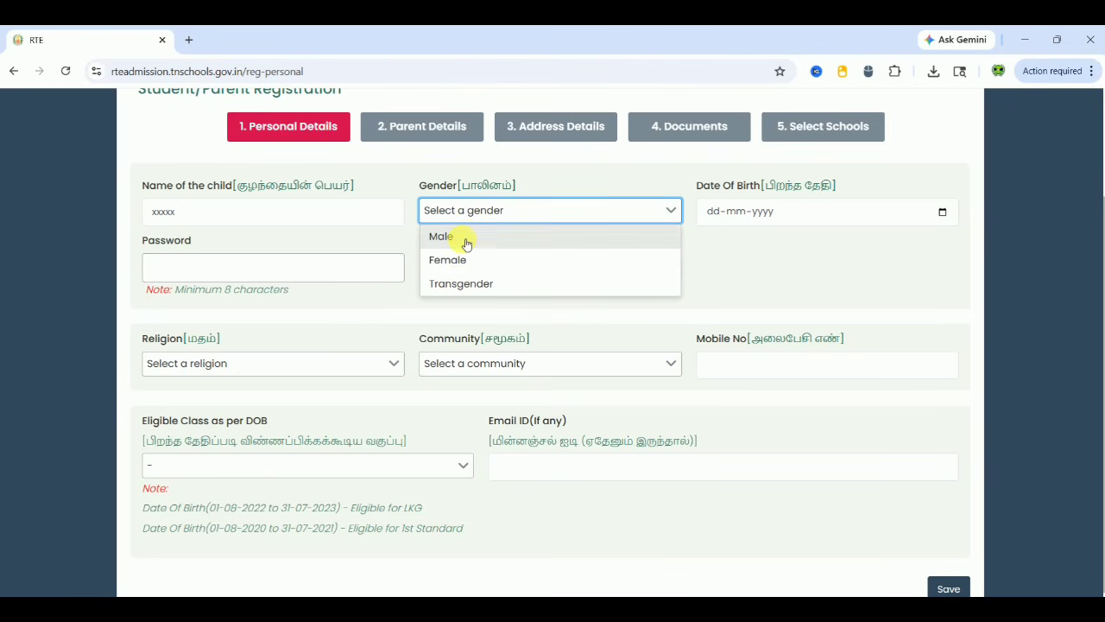
click(460, 237)
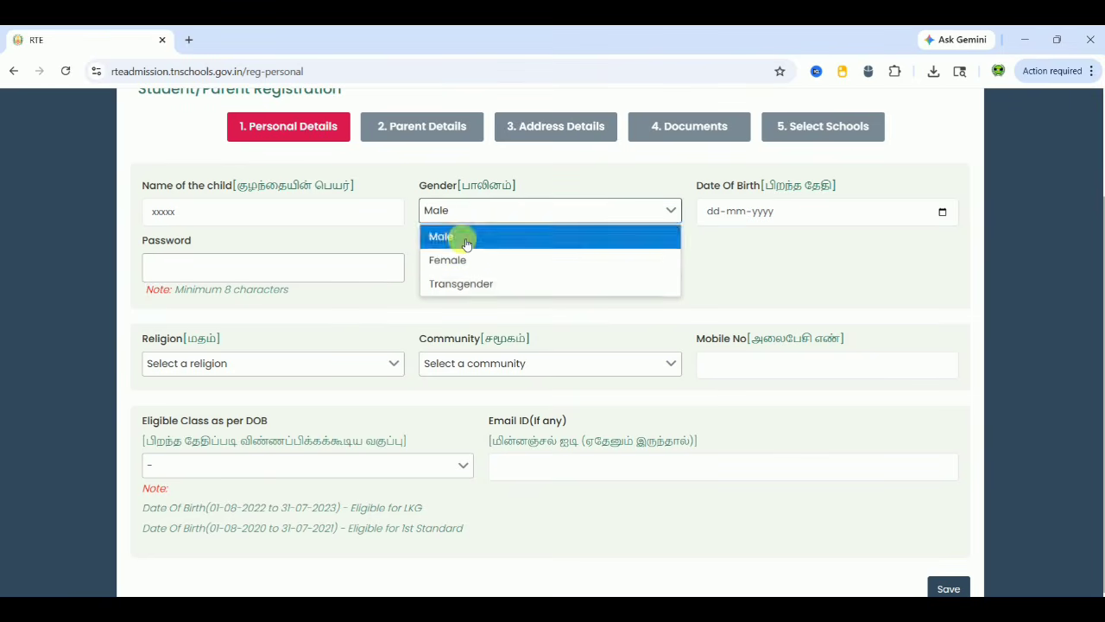
click(788, 275)
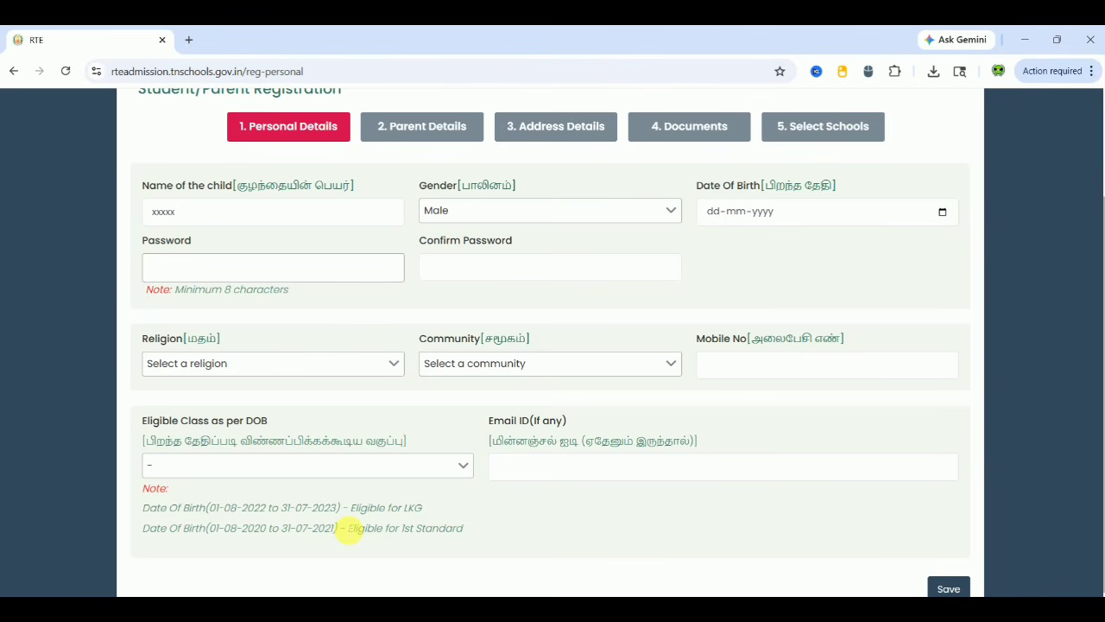
Pick 1 July 2023 as the date of birth, making LKG the eligible class
click(919, 218)
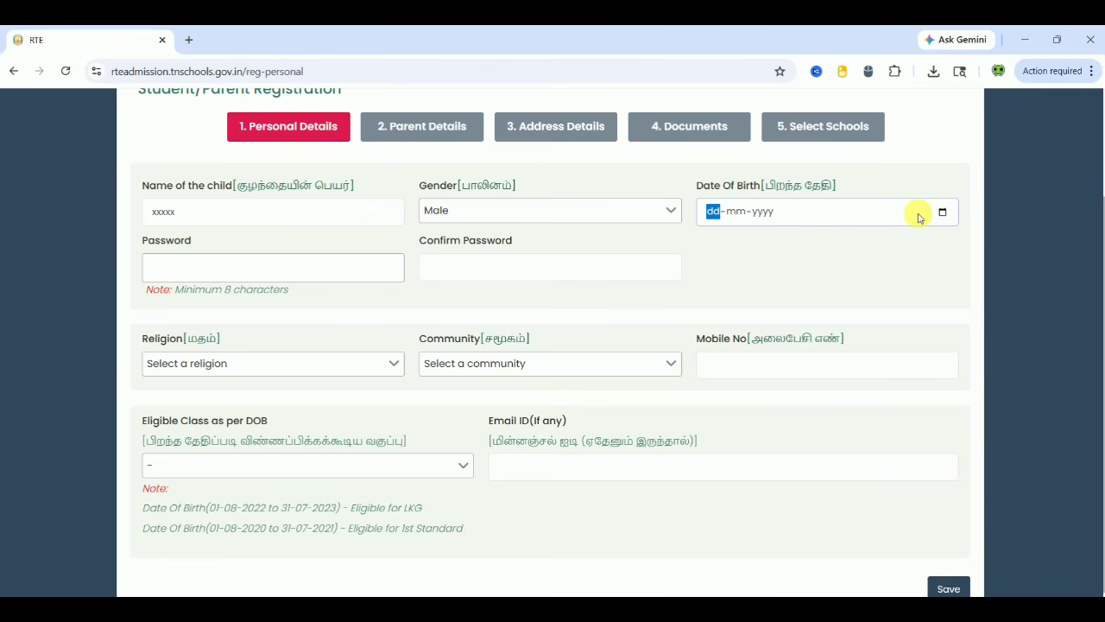
click(942, 212)
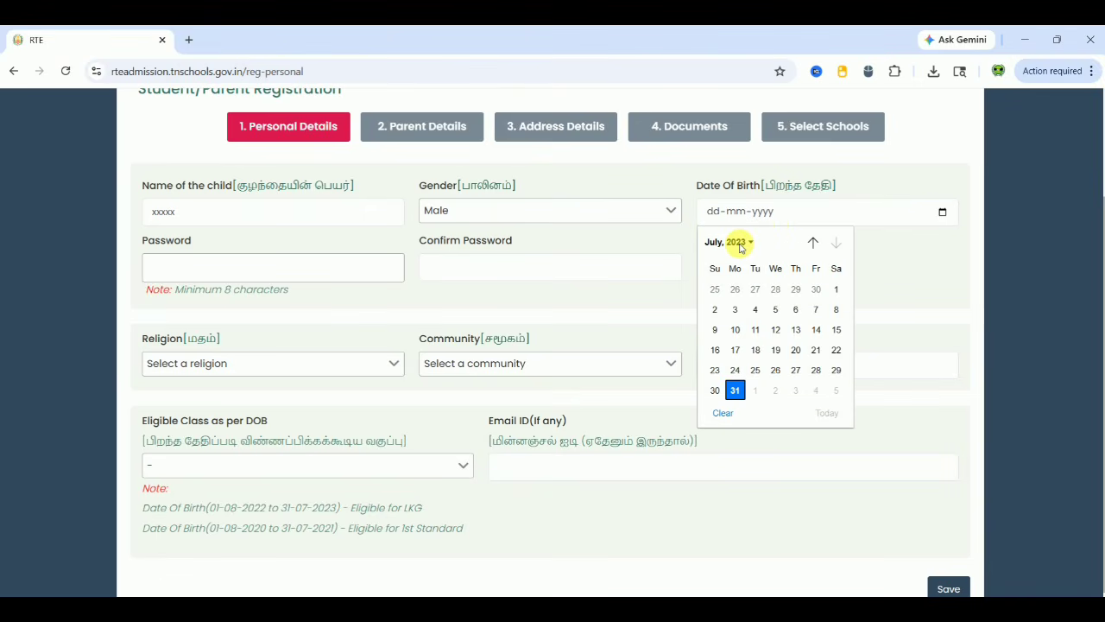
click(836, 290)
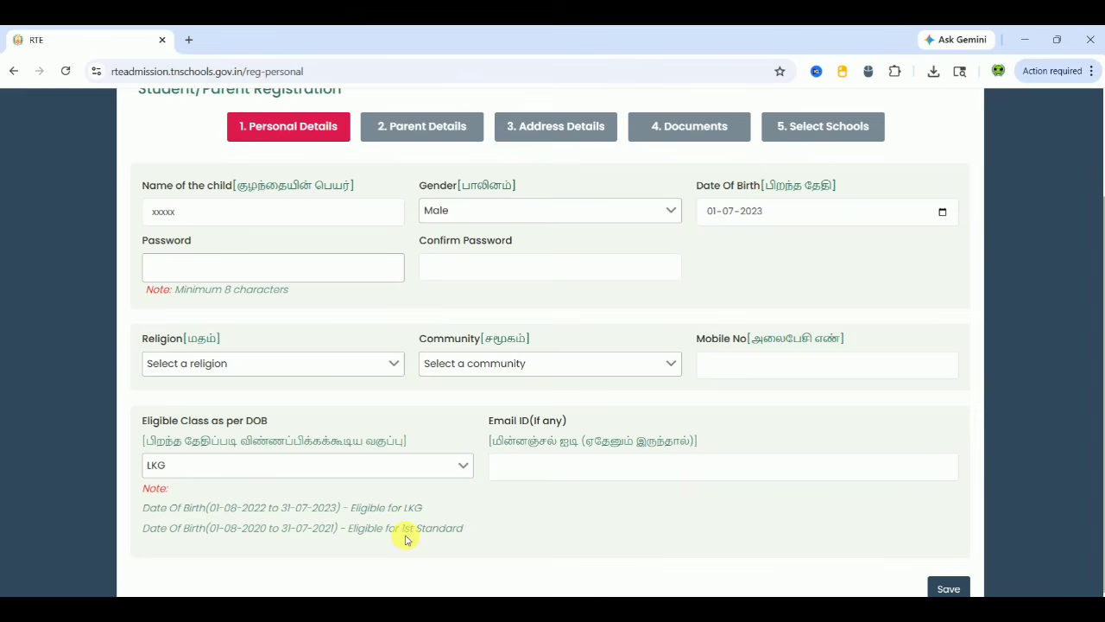
Enter the account password in both Password and Confirm Password fields
click(236, 278)
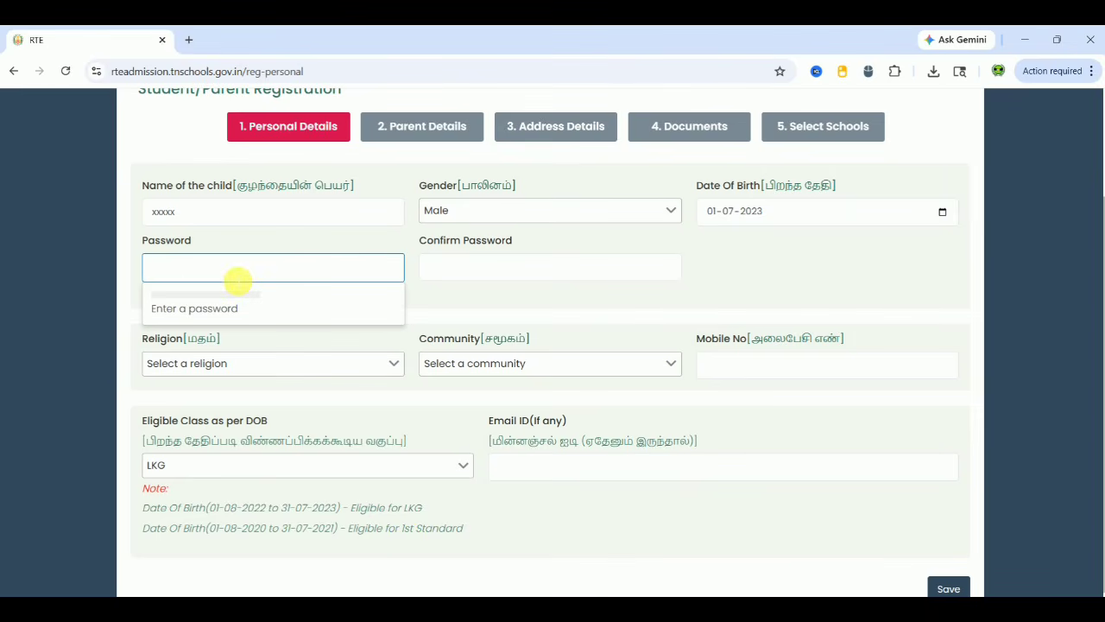
text(•••••)
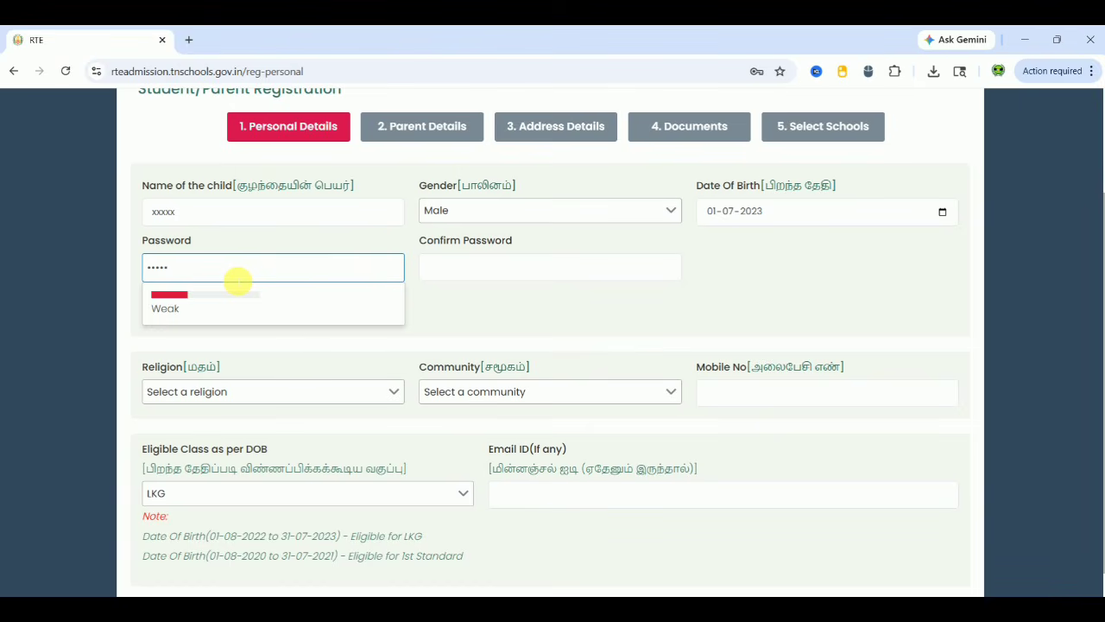
text(••••)
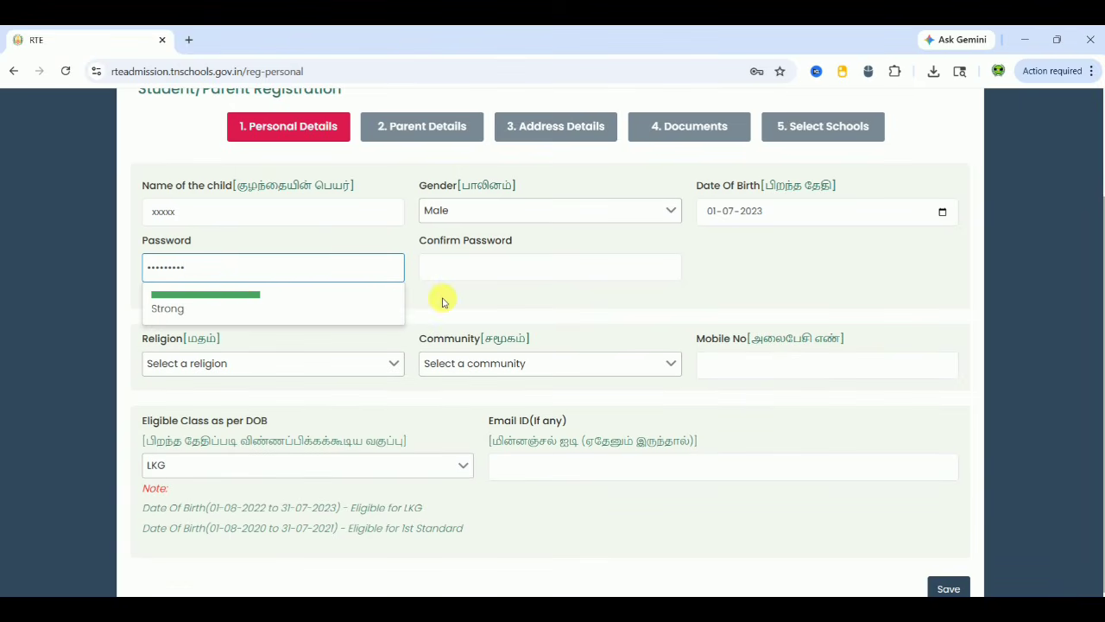
click(443, 302)
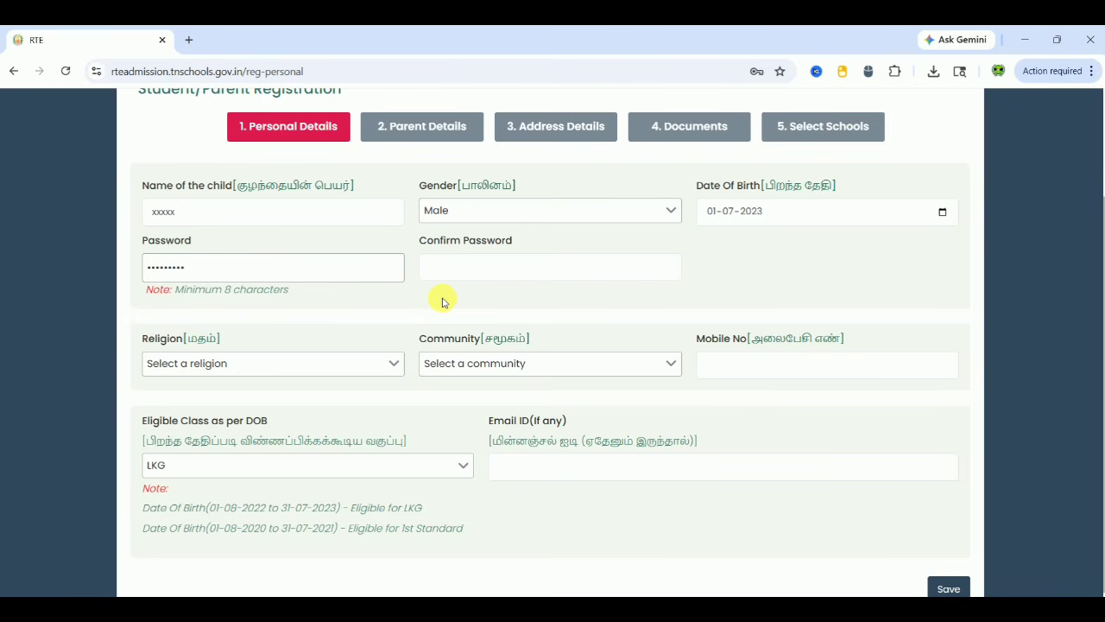
click(475, 273)
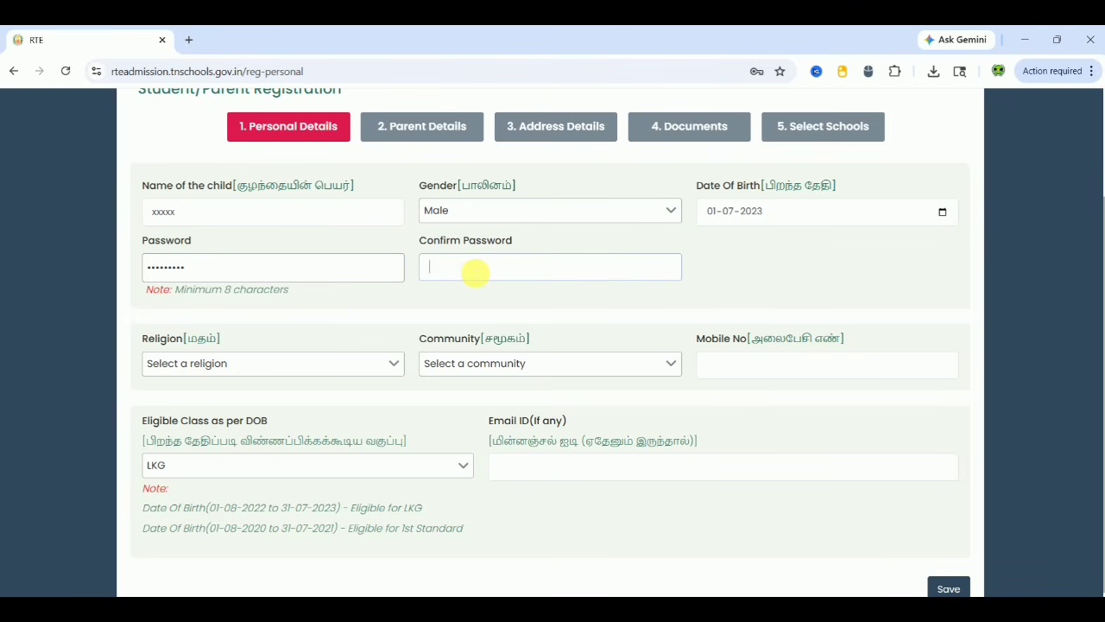
text(xxxxxxxxx)
click(458, 305)
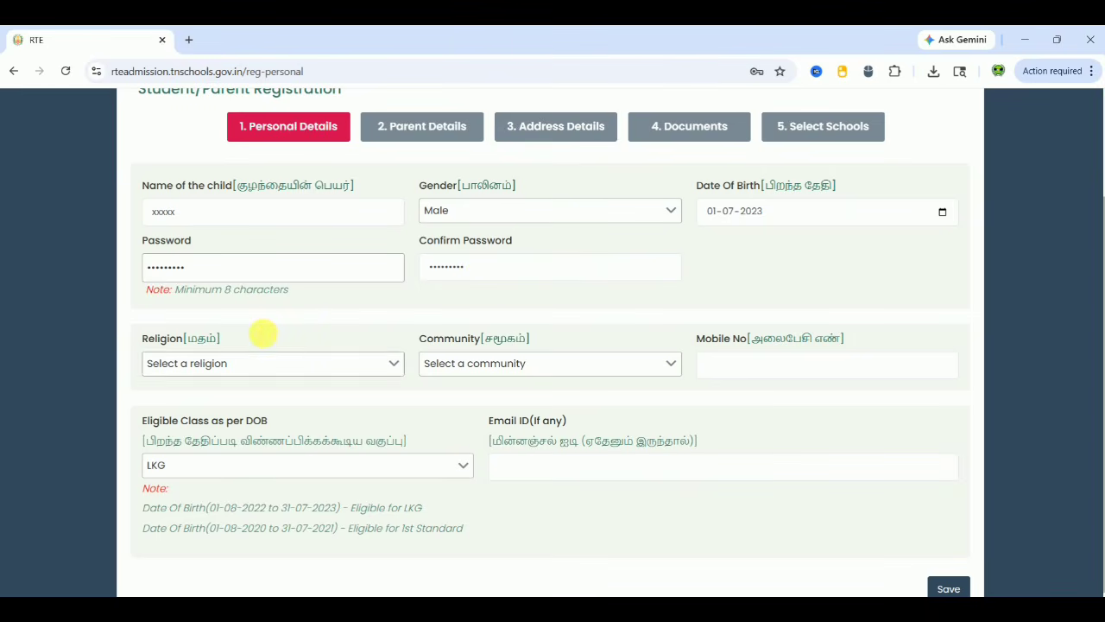
Set Religion to Hindu and Community to BC-Others
click(220, 366)
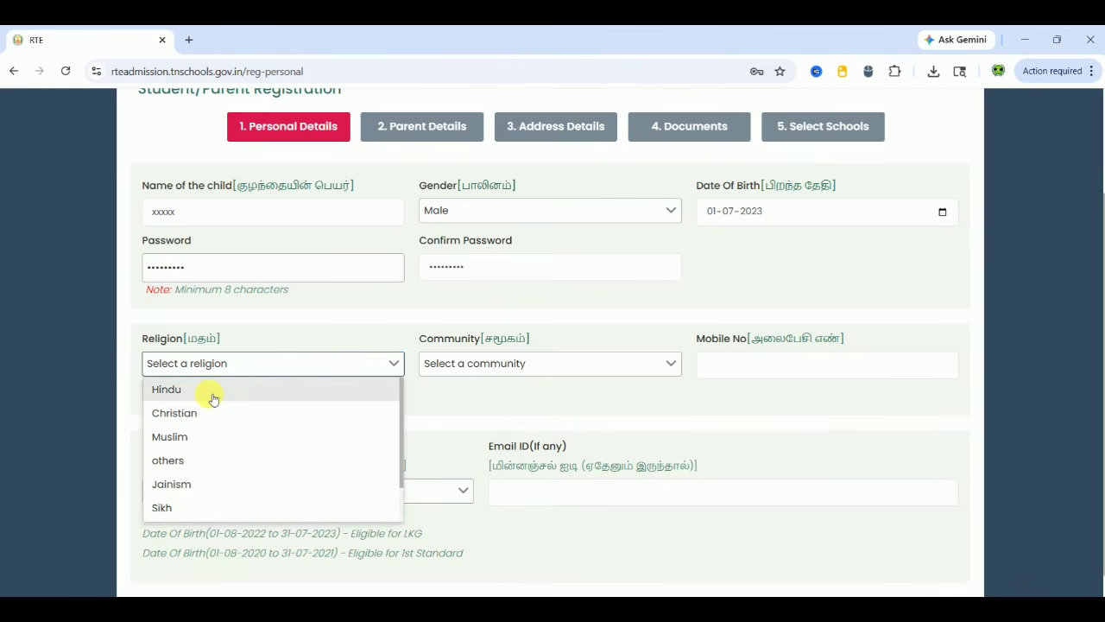
click(214, 398)
click(514, 365)
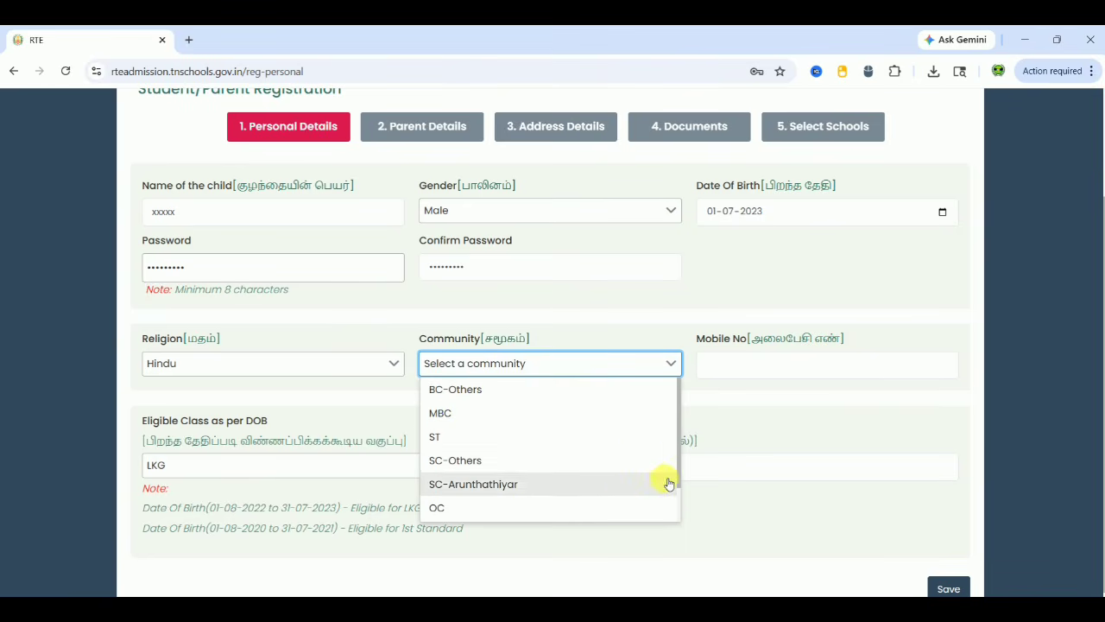
scroll(682, 483, down, 2)
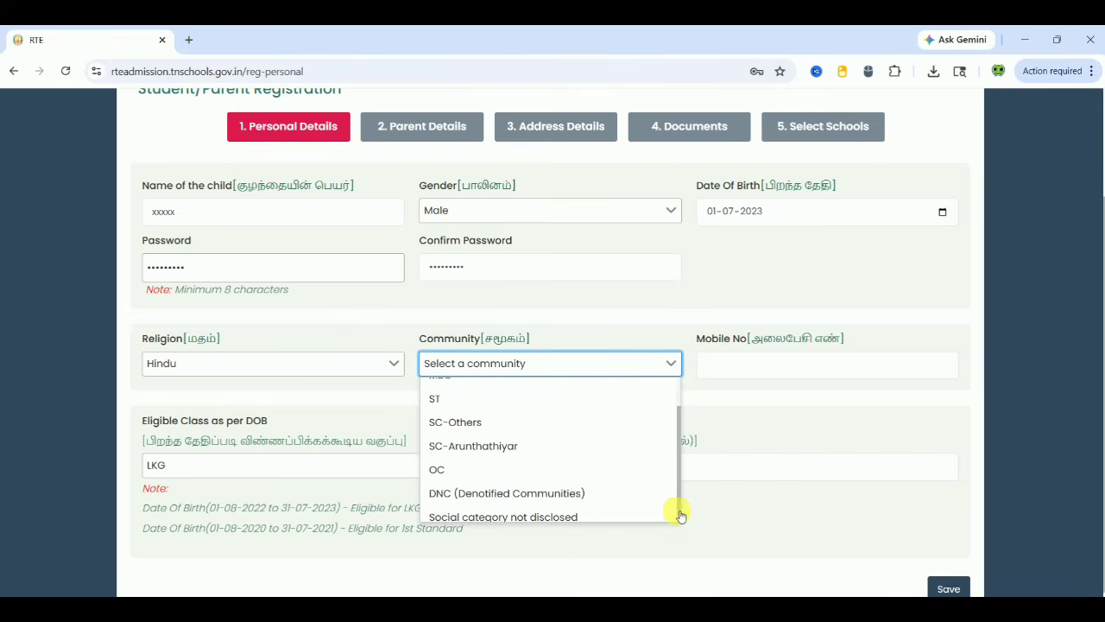
scroll(666, 464, up, 2)
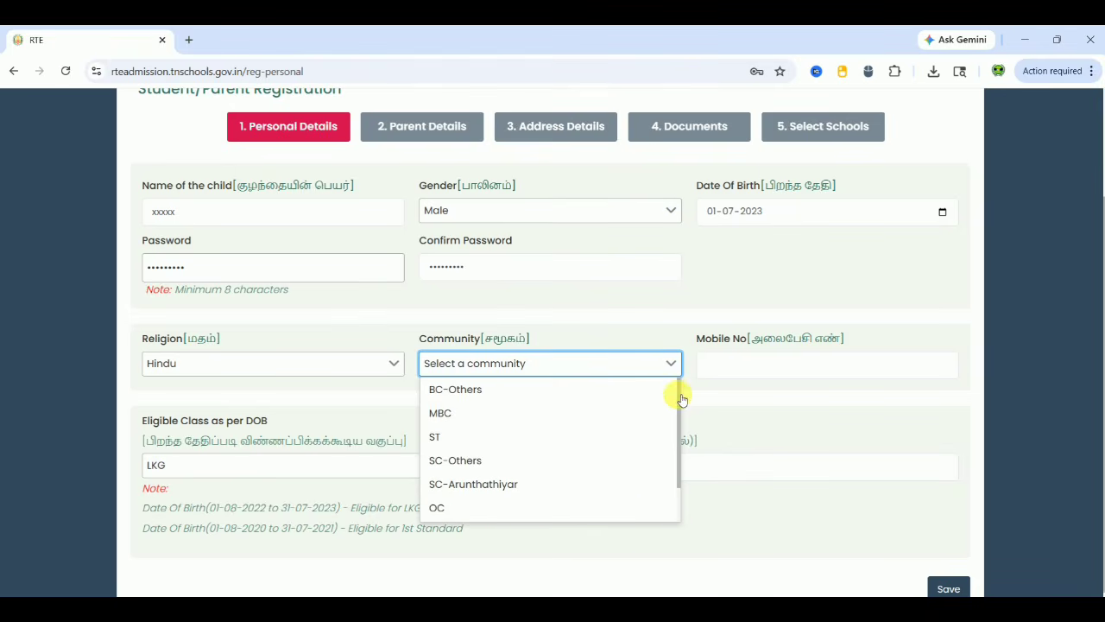
click(570, 392)
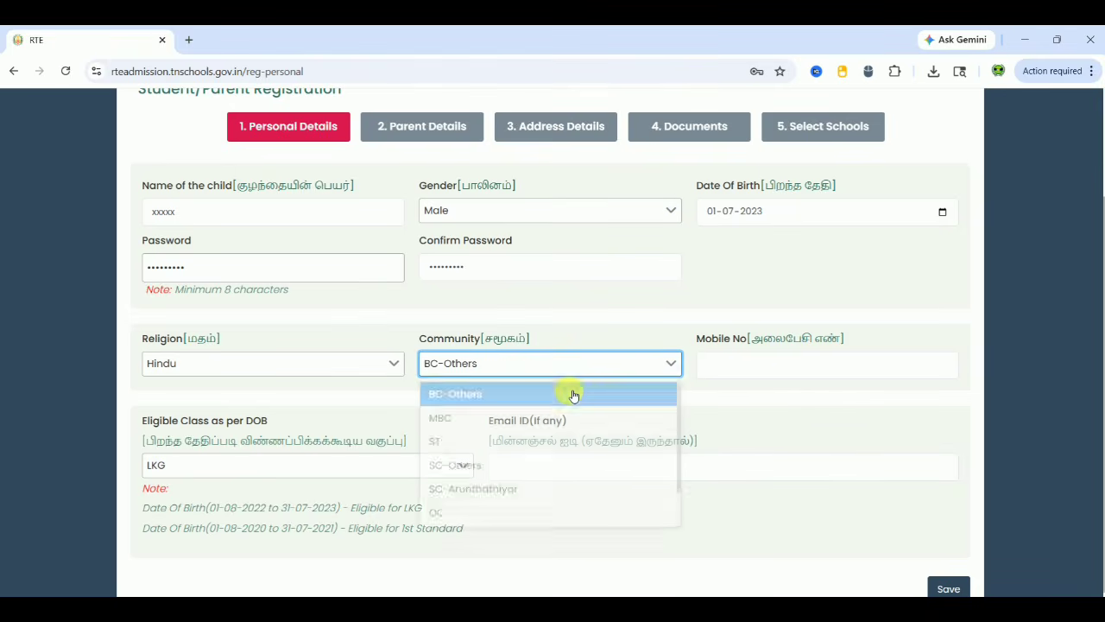
Enter the parent's mobile number in Mobile No
click(750, 376)
text(9988)
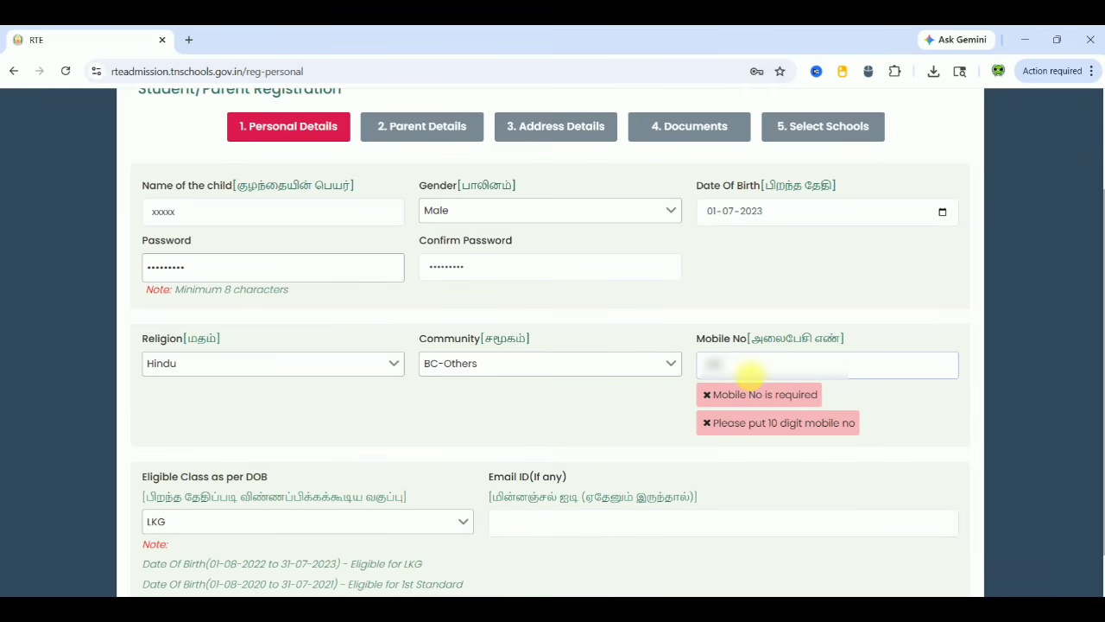
text(7765)
click(741, 431)
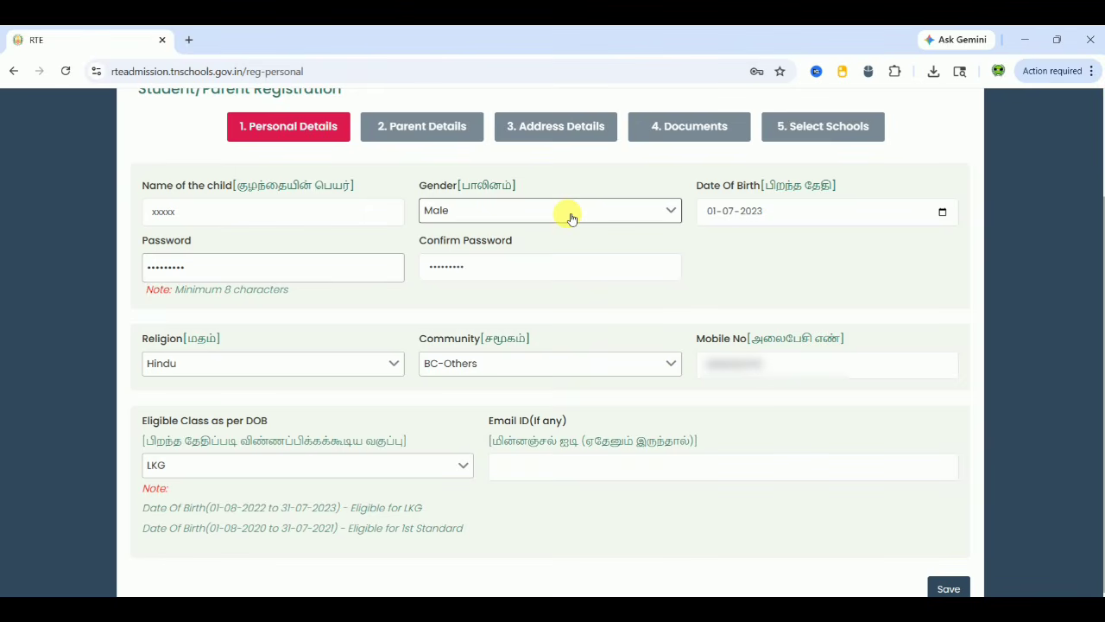
Save the registration, copy the generated application number, and go to the login page
click(958, 591)
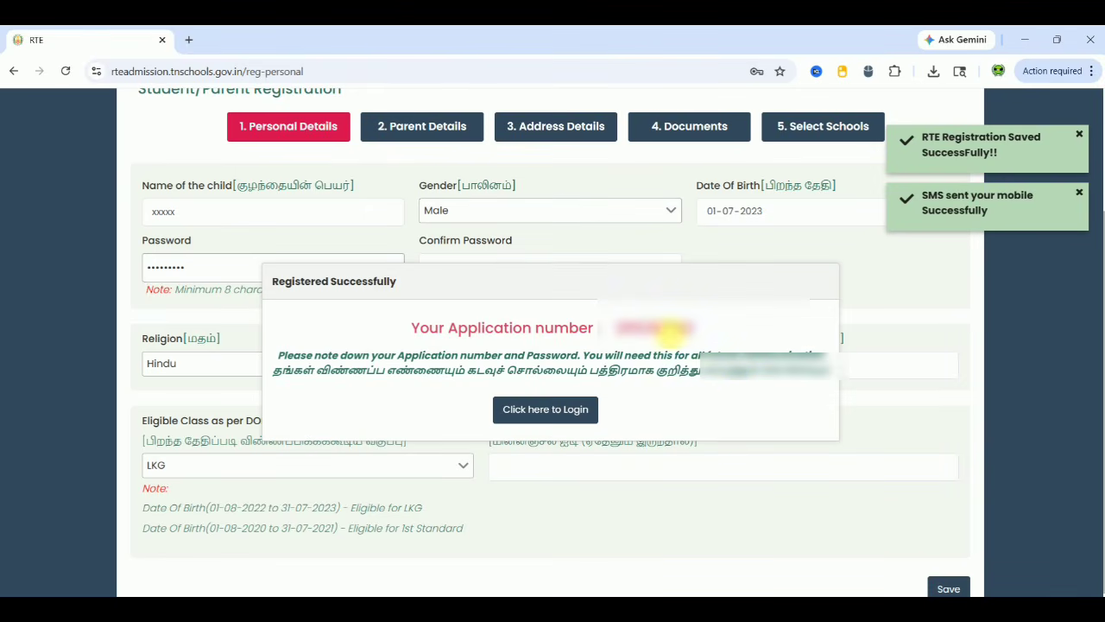
double_click(656, 328)
right_click(668, 340)
click(695, 349)
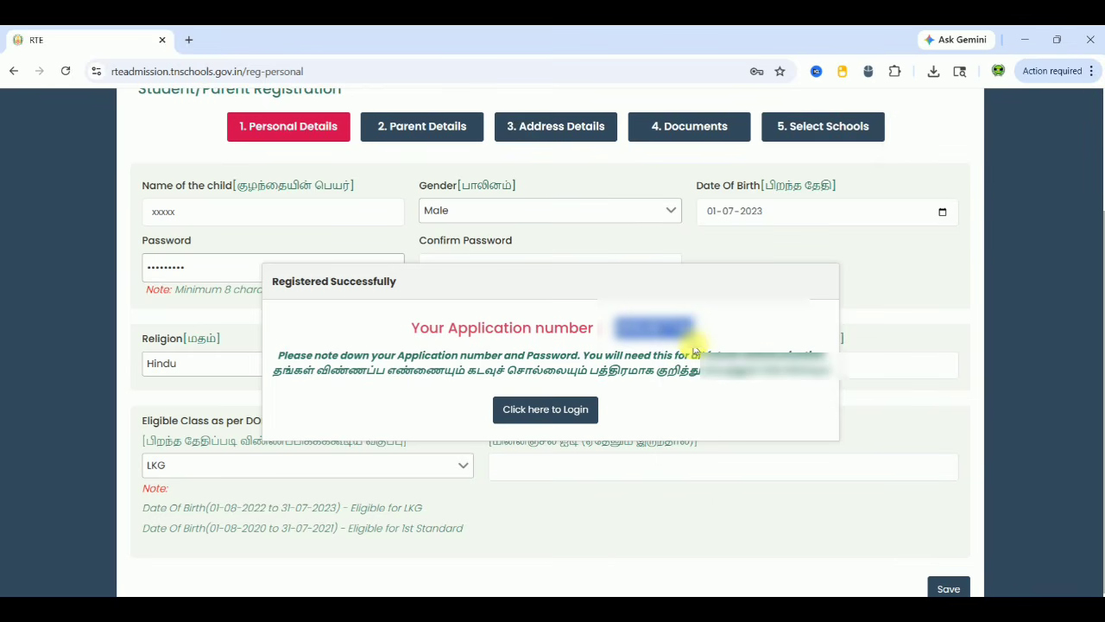
click(542, 415)
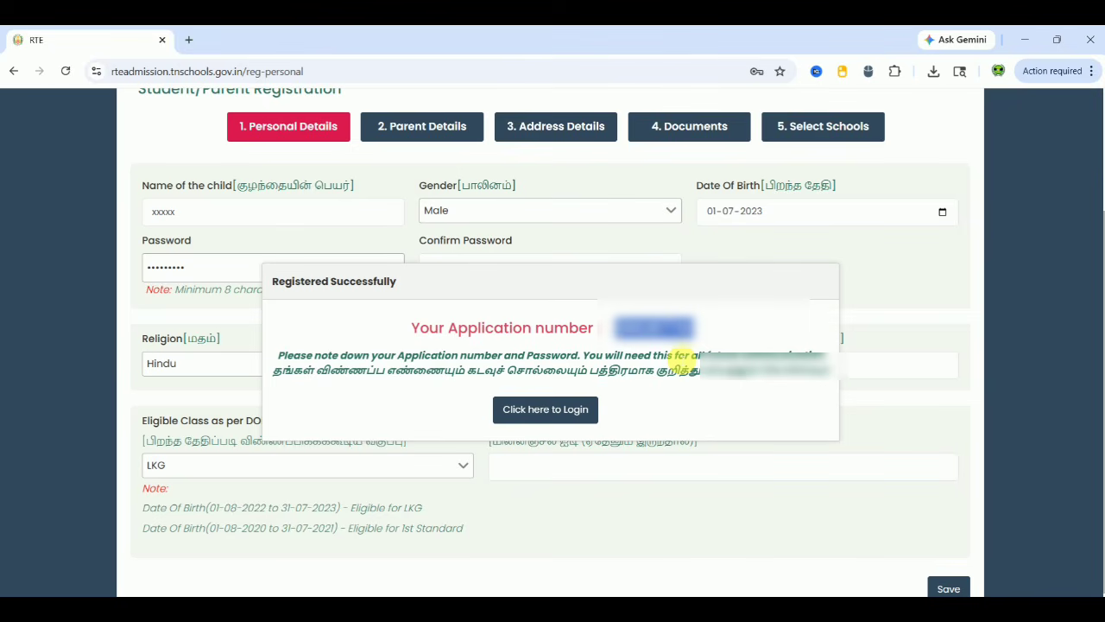
click(553, 411)
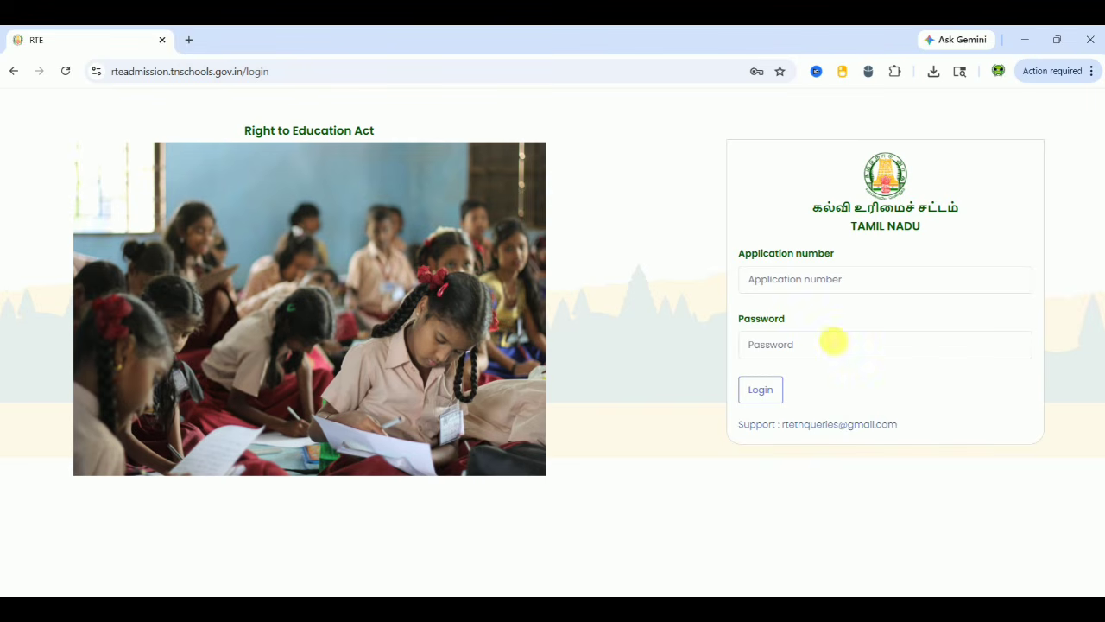
Log in by pasting the application number and entering the account password
click(806, 288)
key(ctrl+v)
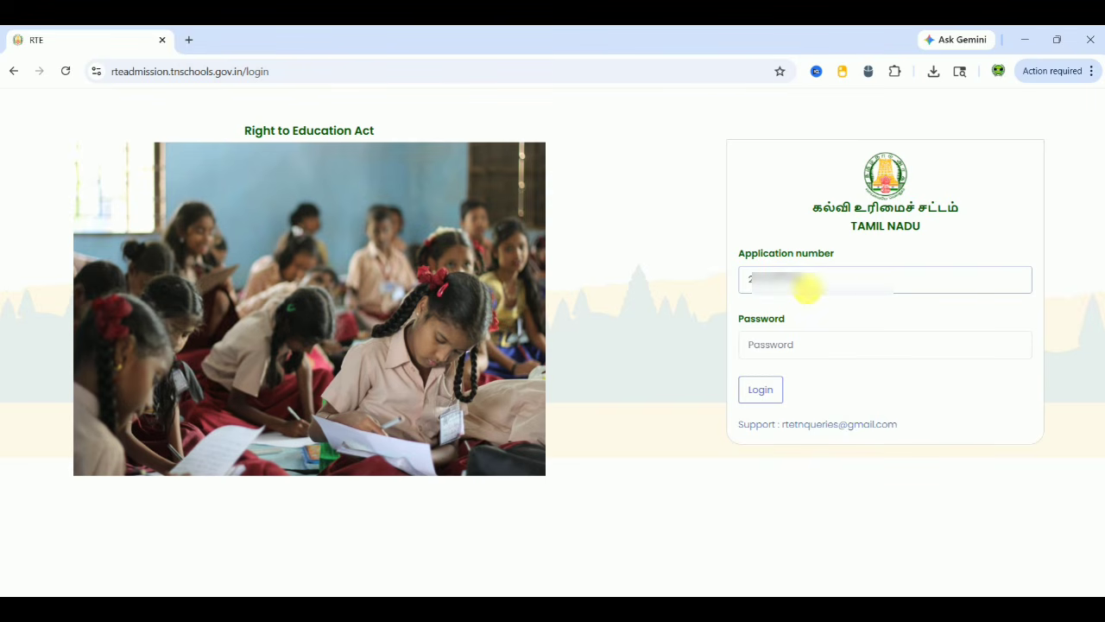
click(794, 345)
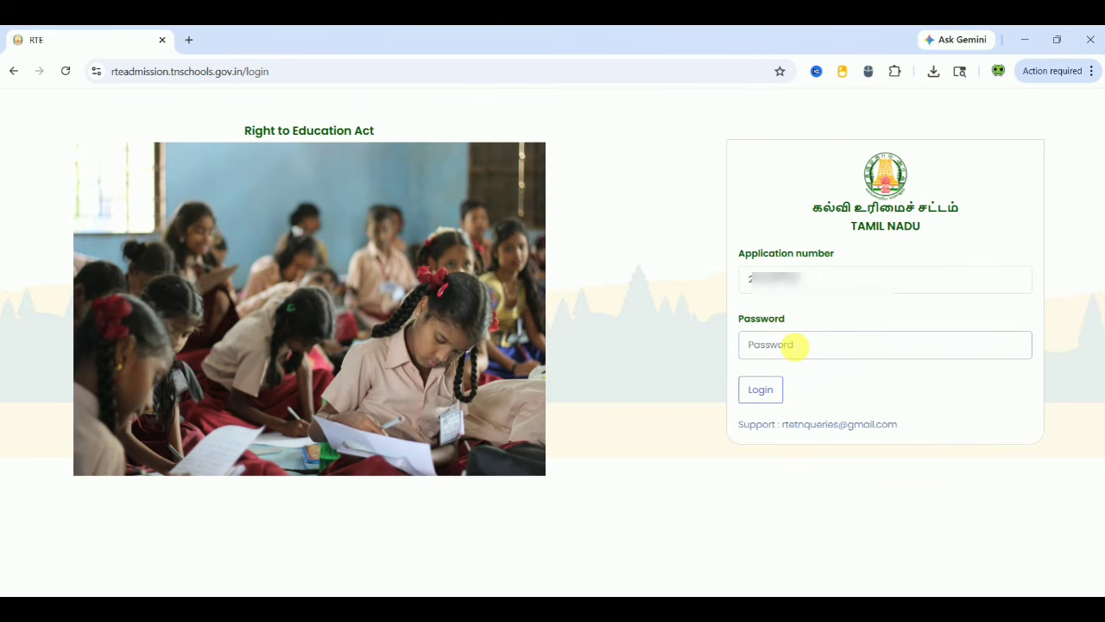
text(•••••••••)
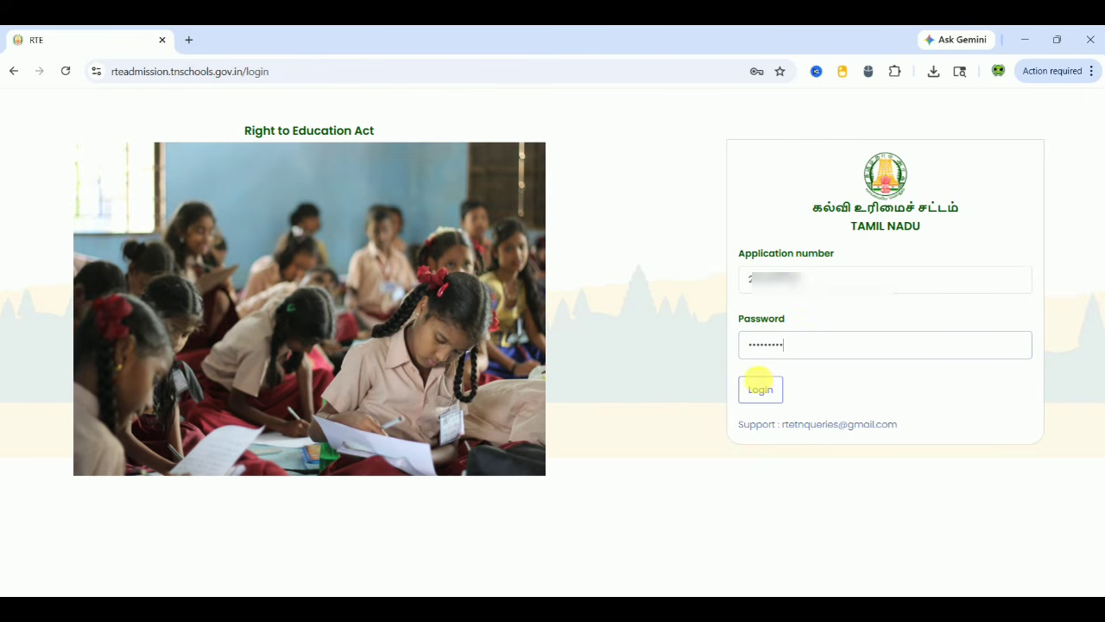
click(760, 389)
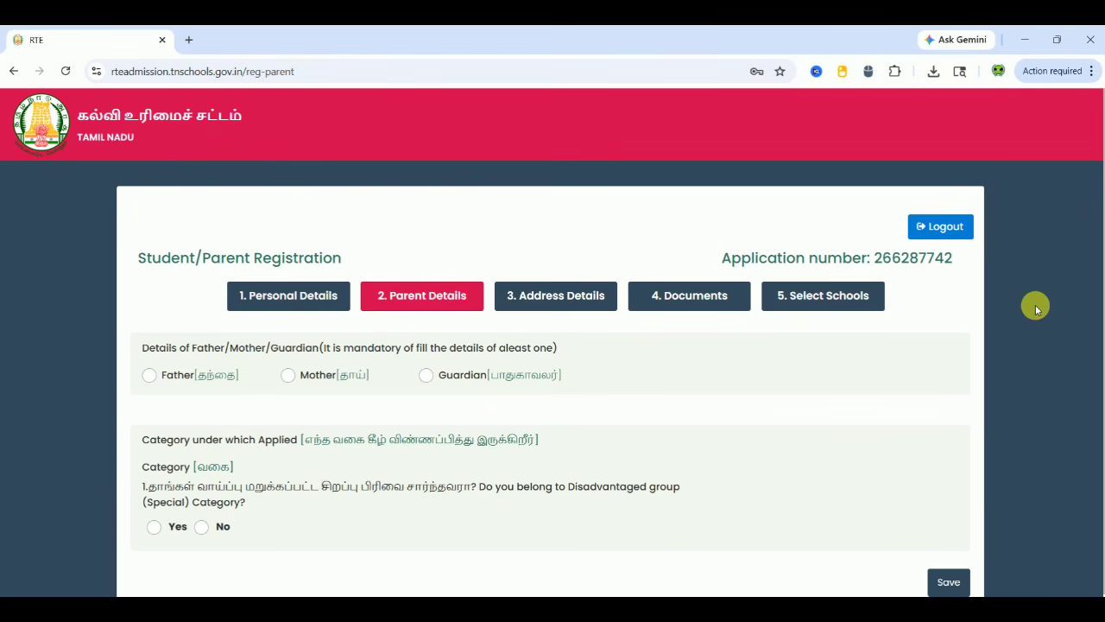
Select Father as the parent and enter the father's name
scroll(1036, 309, down, 1)
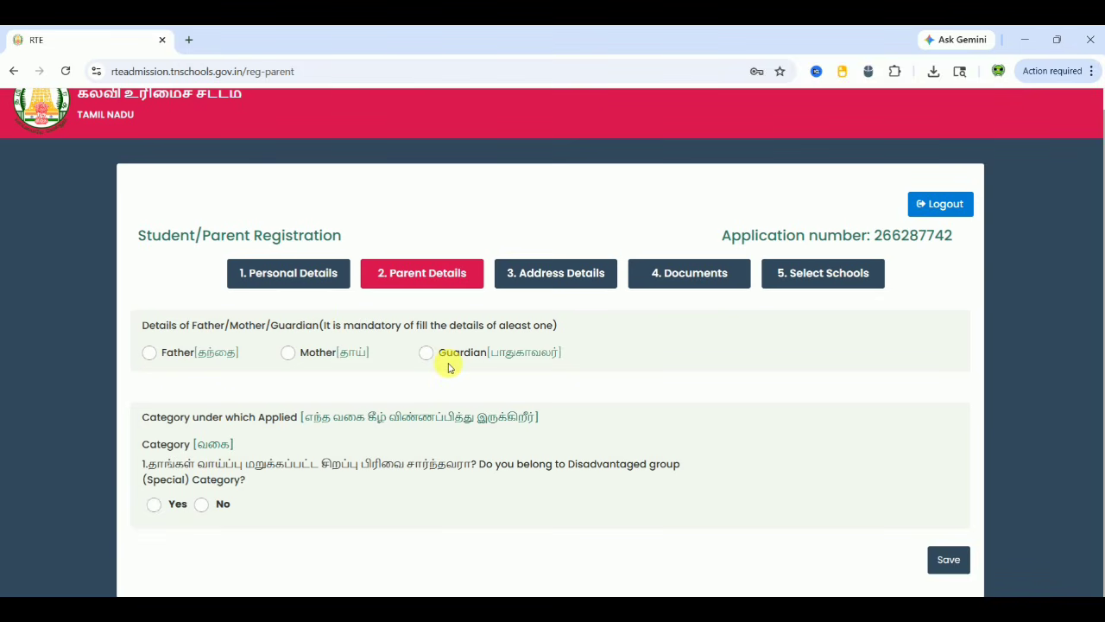
click(153, 357)
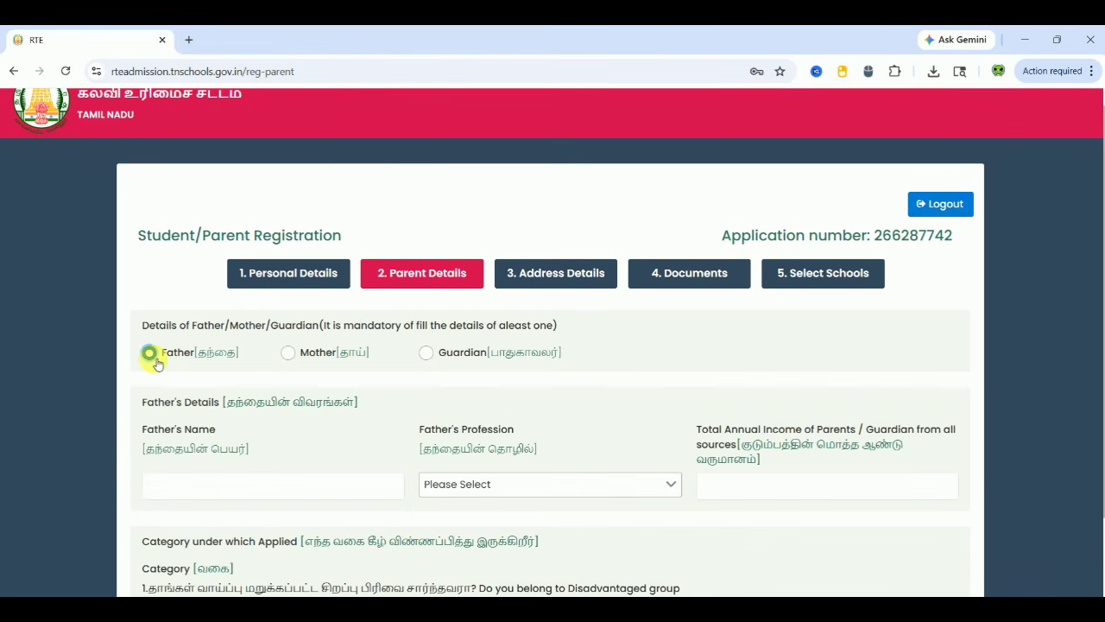
click(289, 355)
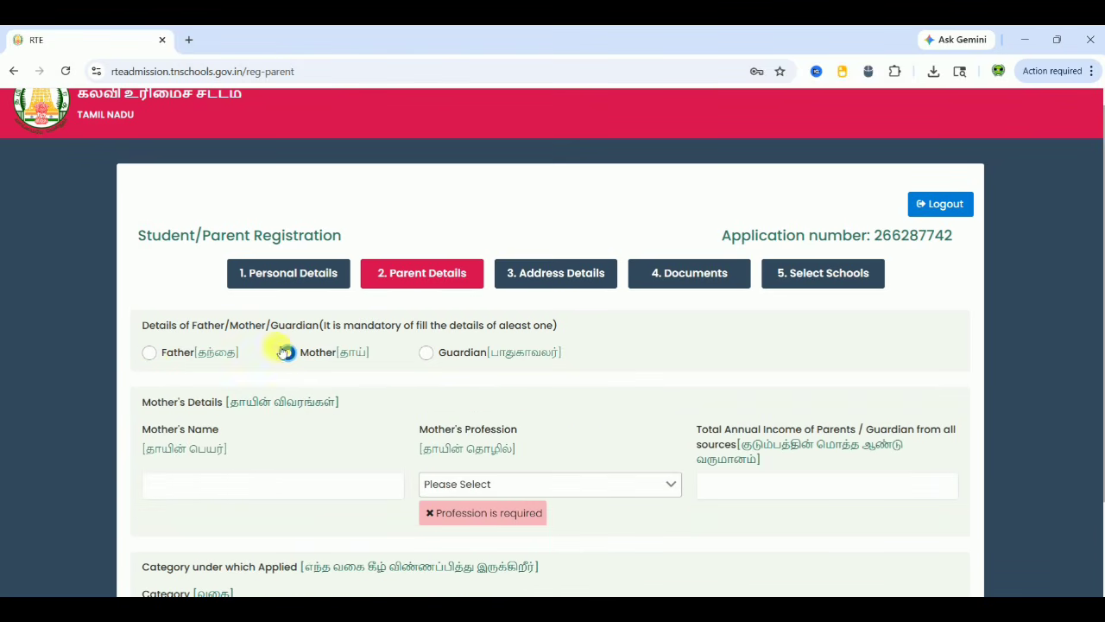
click(151, 356)
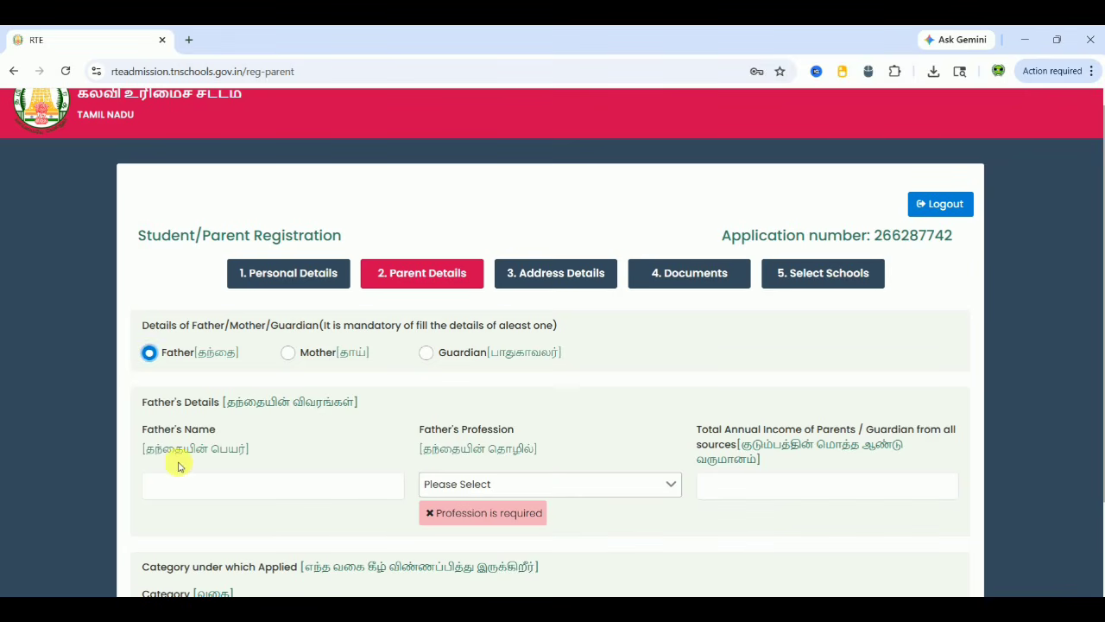
click(185, 489)
text(xxxxxxxxxxx)
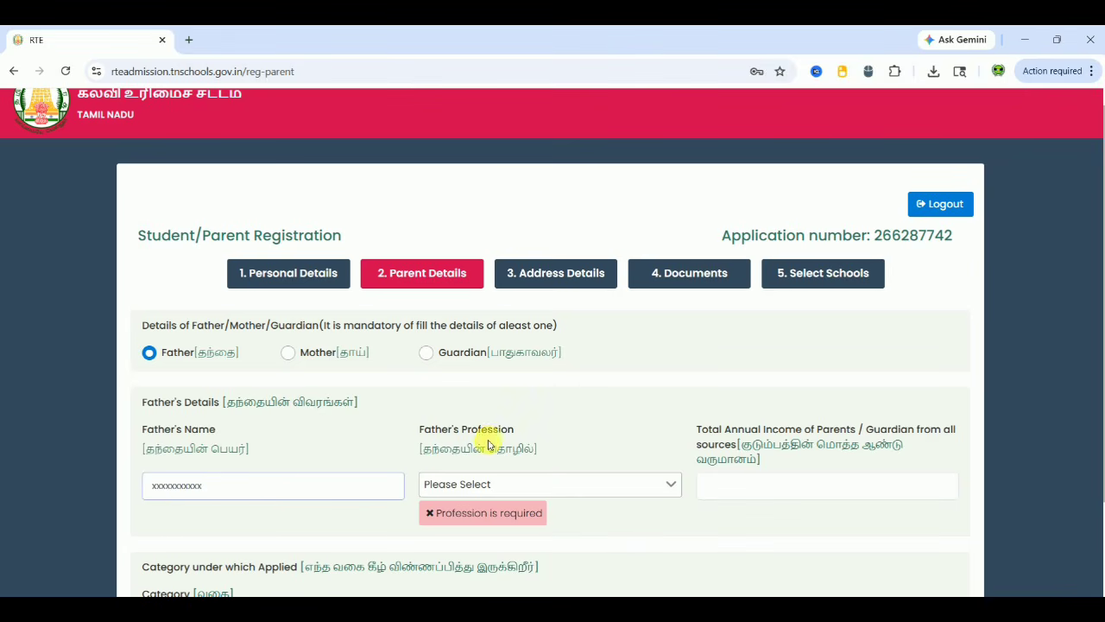
click(549, 480)
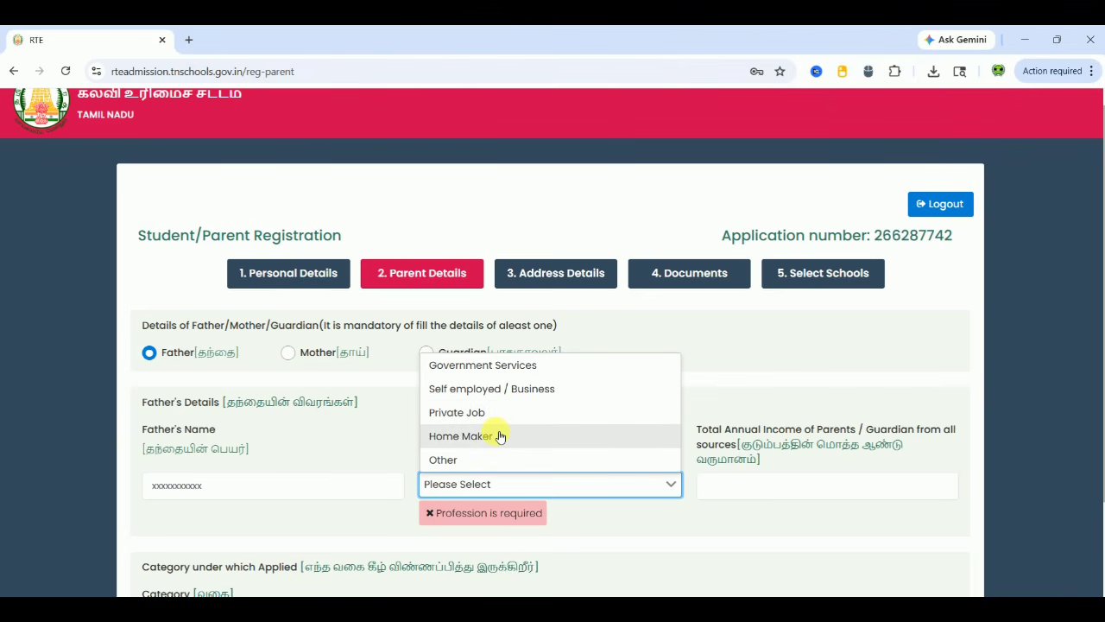
Set father's profession to Self employed / Business and total annual income to 90000
click(493, 386)
click(642, 516)
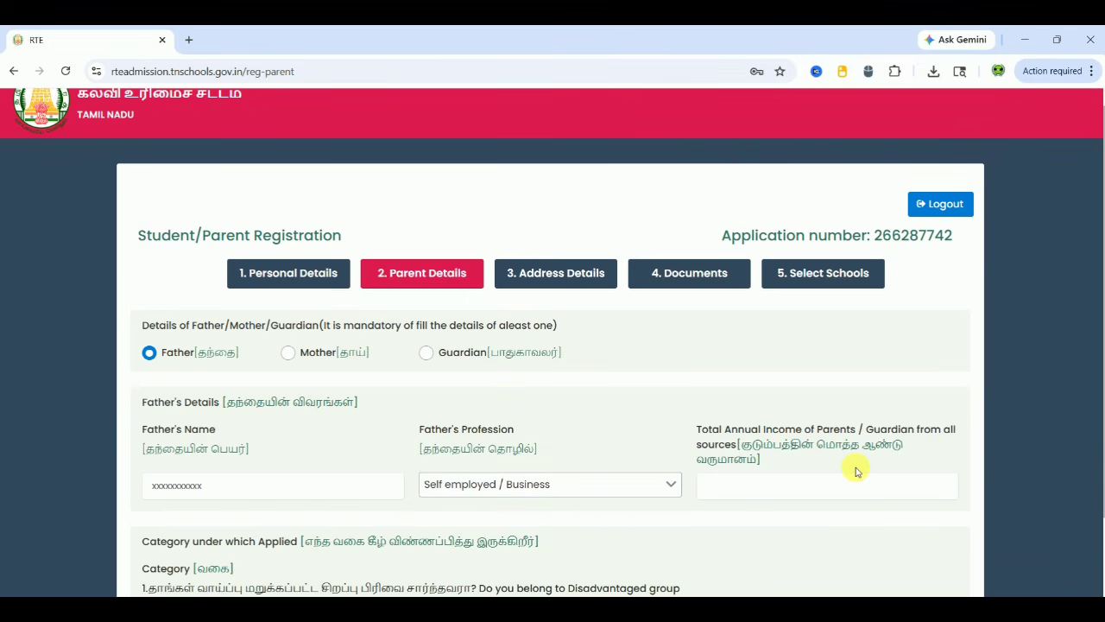
click(808, 486)
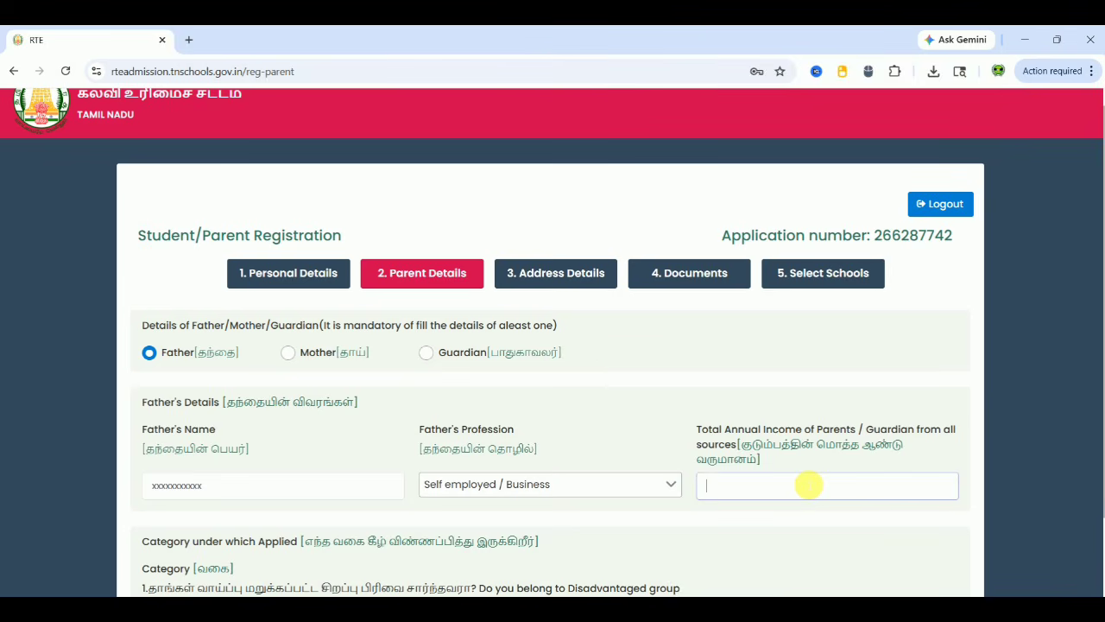
text(900000)
key(BackSpace)
click(793, 583)
scroll(793, 583, down, 2)
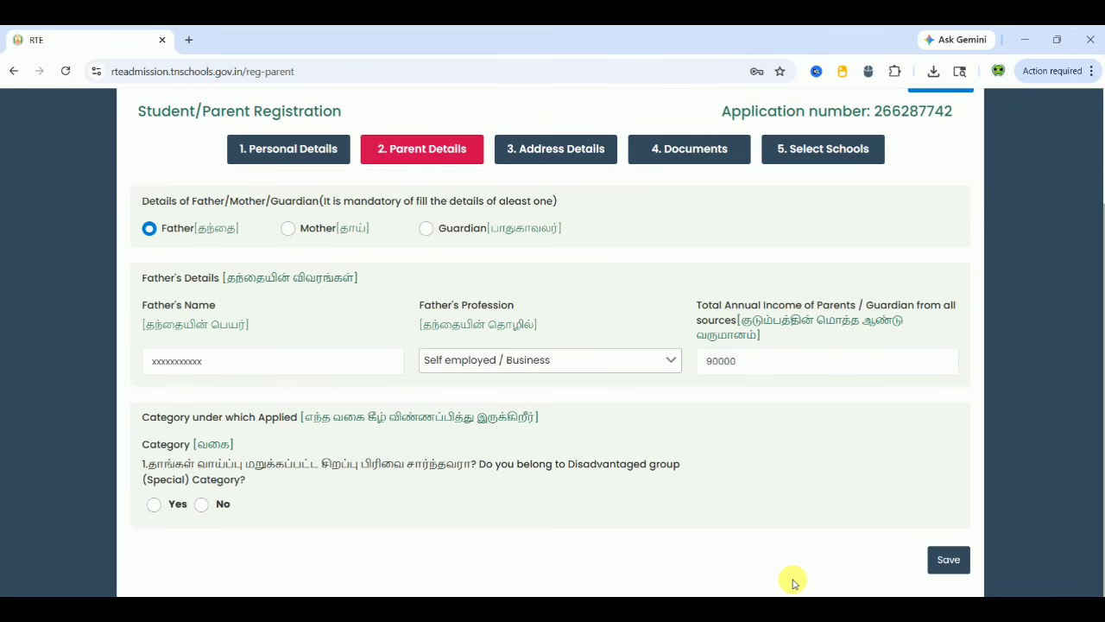
Answer Yes to the special group question and try Orphan, Differently Abled, Child of Scavenger
click(153, 504)
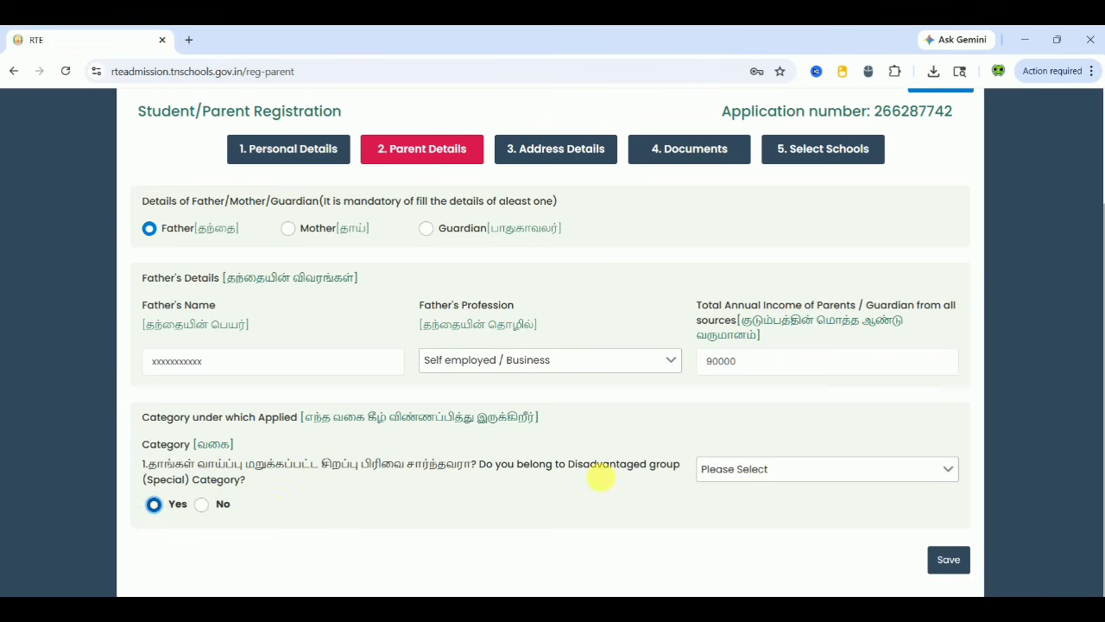
click(743, 478)
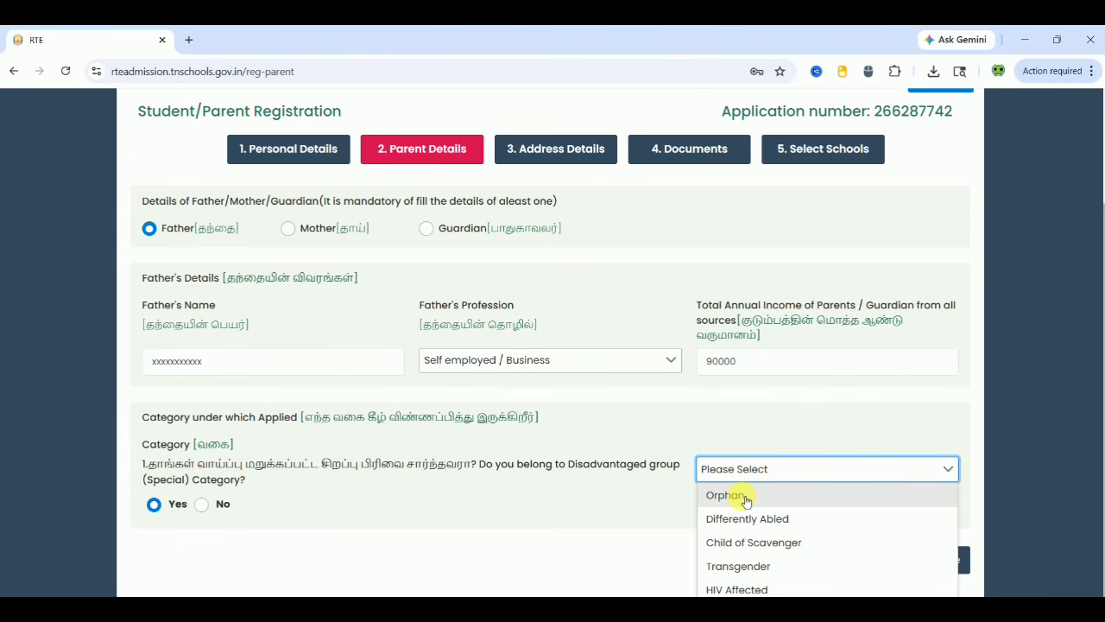
click(745, 498)
click(735, 484)
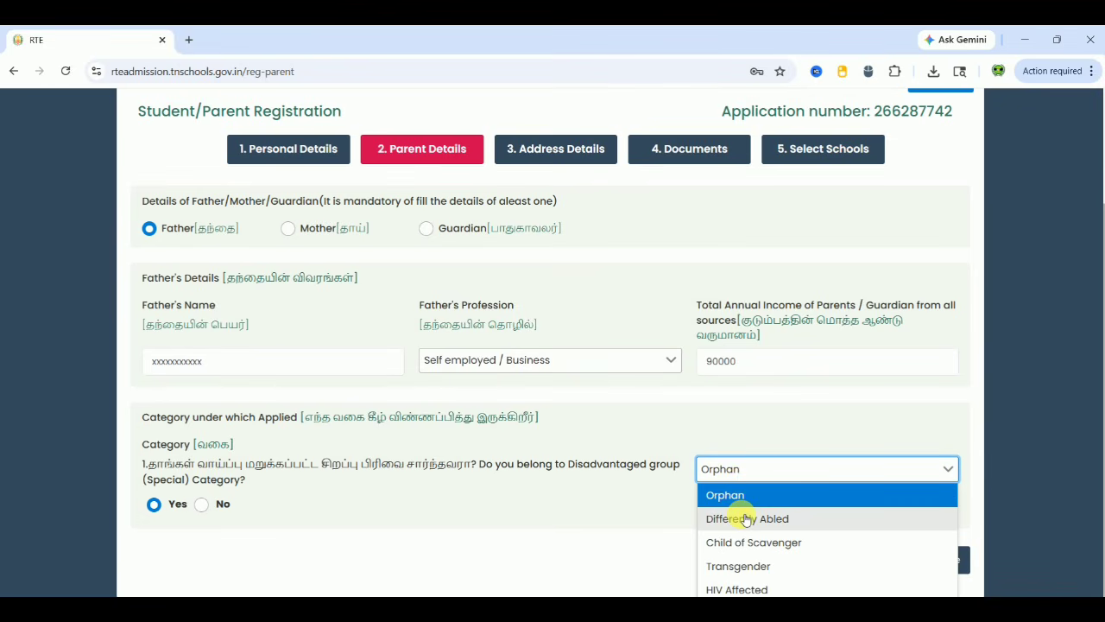
click(747, 519)
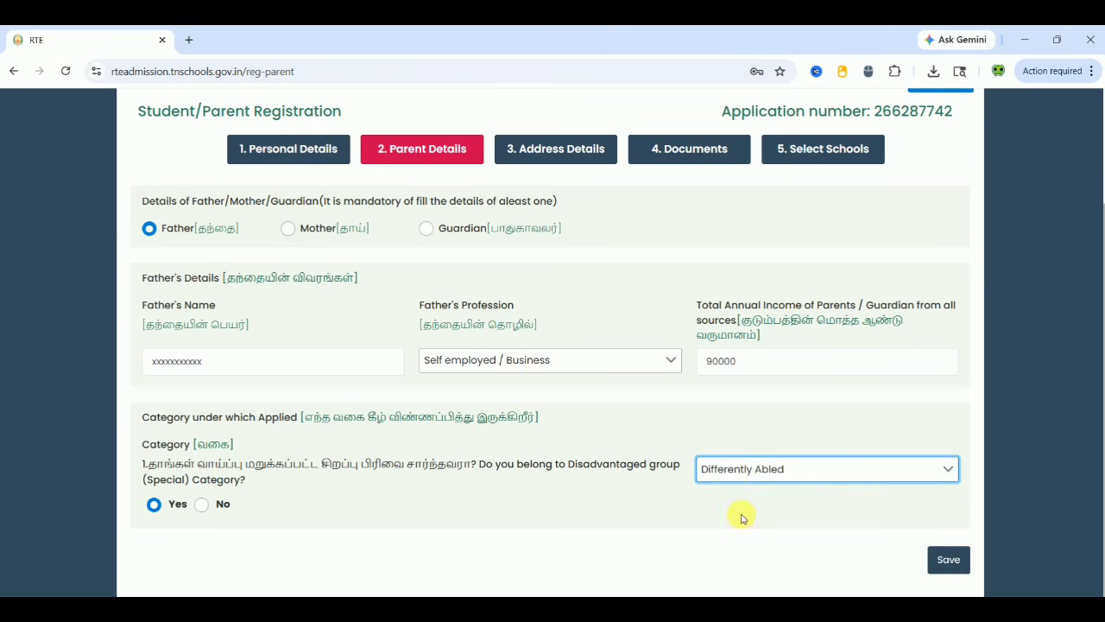
click(734, 480)
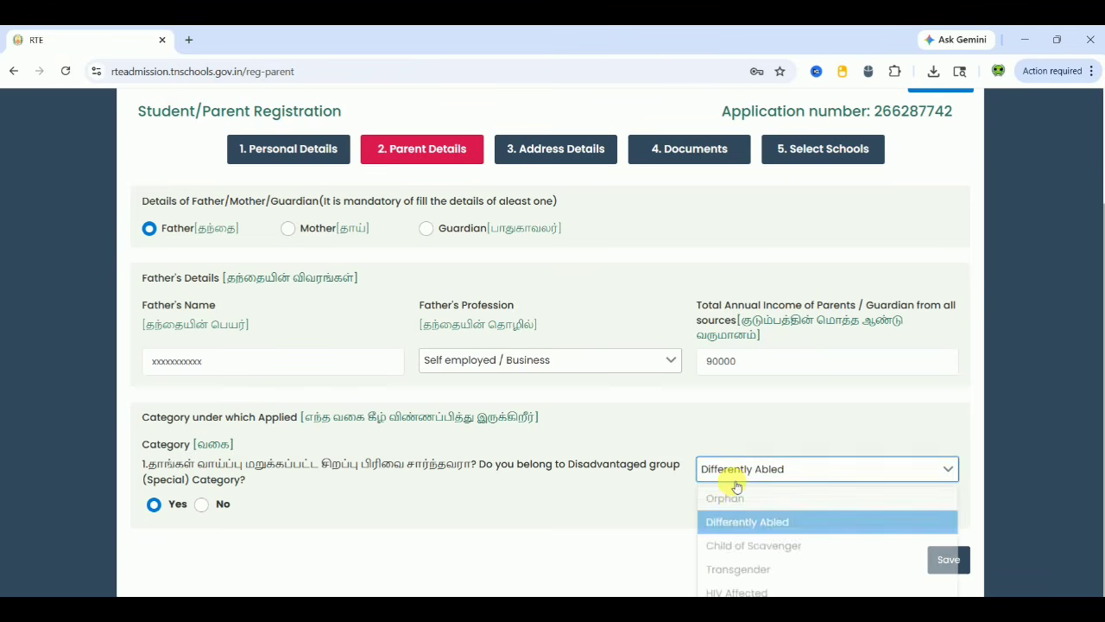
click(749, 544)
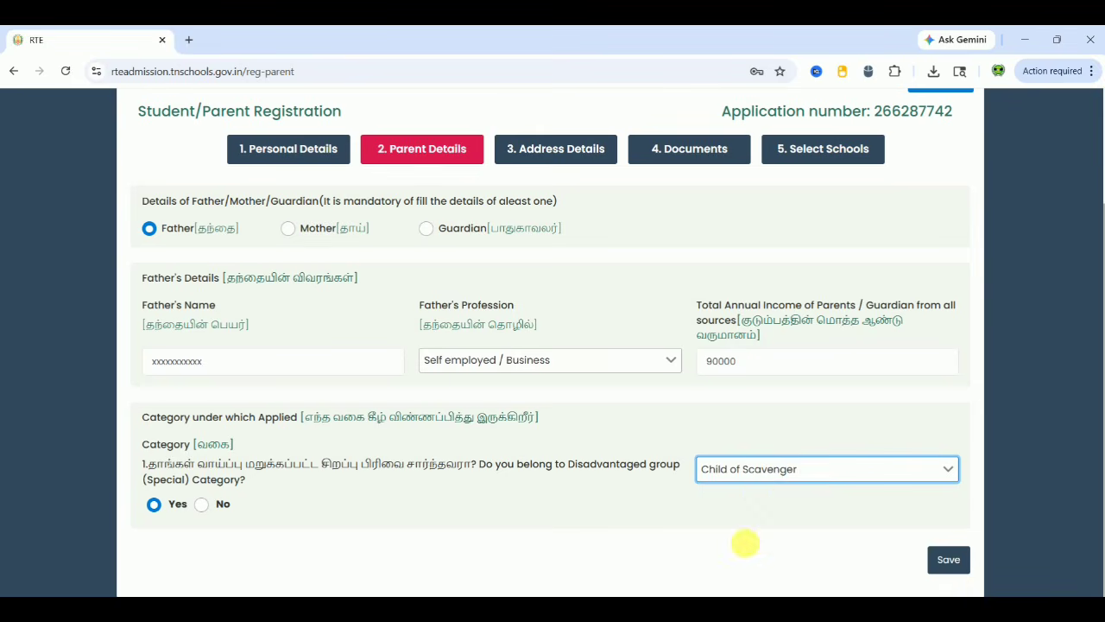
Try Transgender as the category, then change the special group answer to No
click(760, 472)
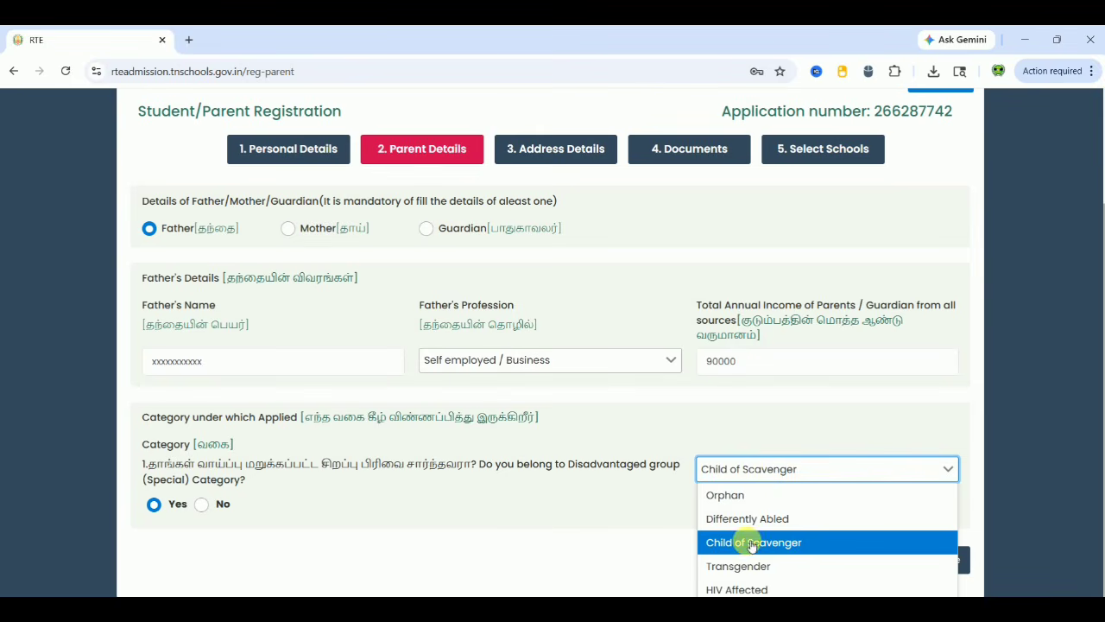
click(743, 566)
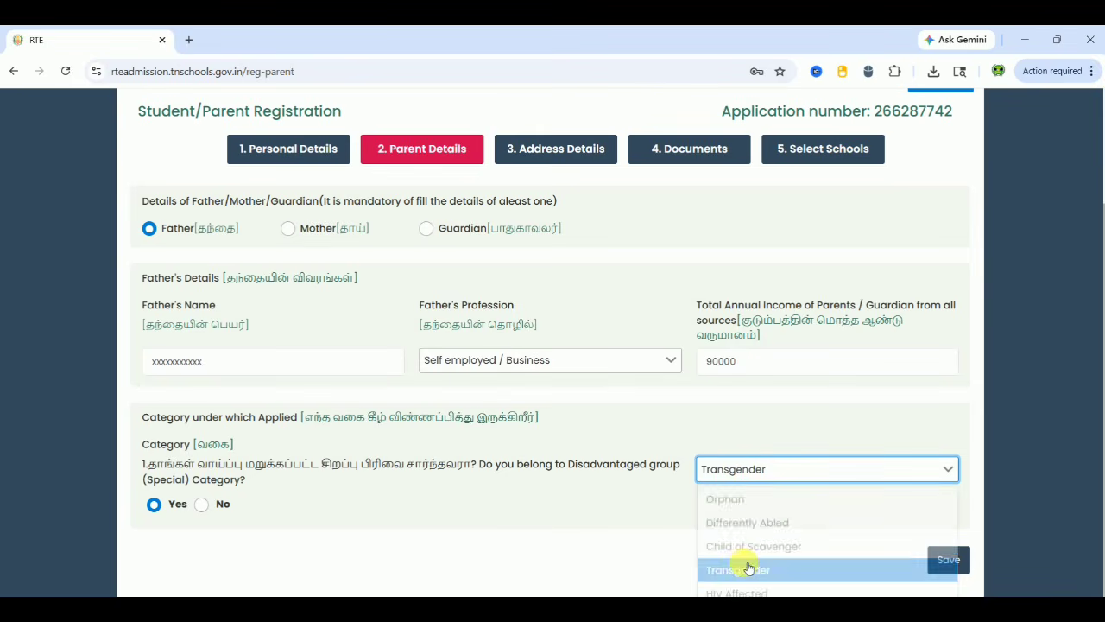
click(763, 480)
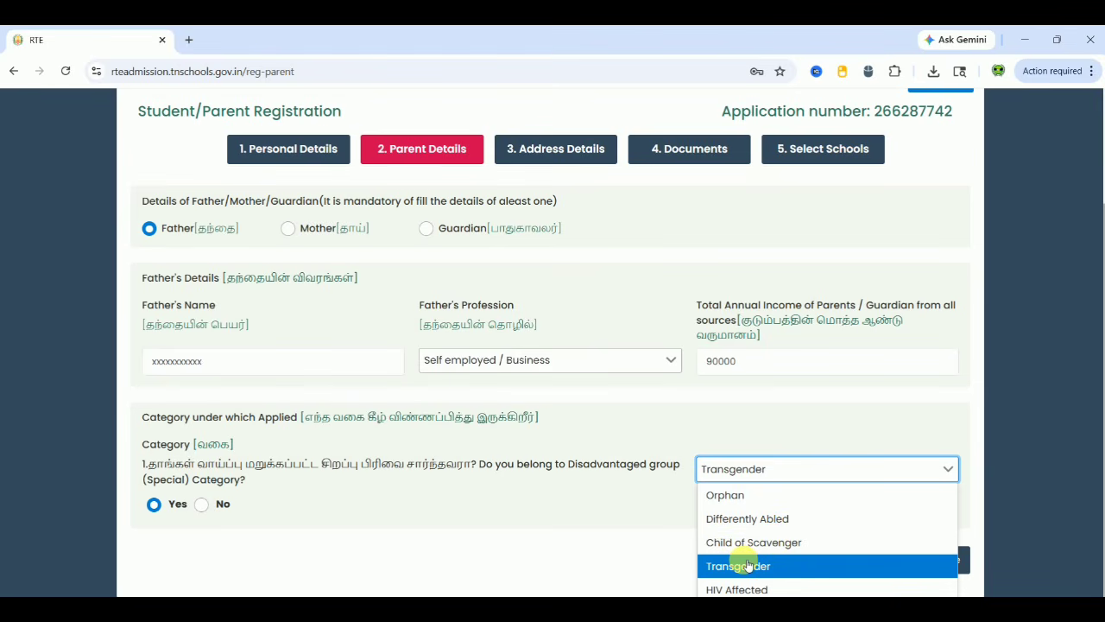
click(617, 524)
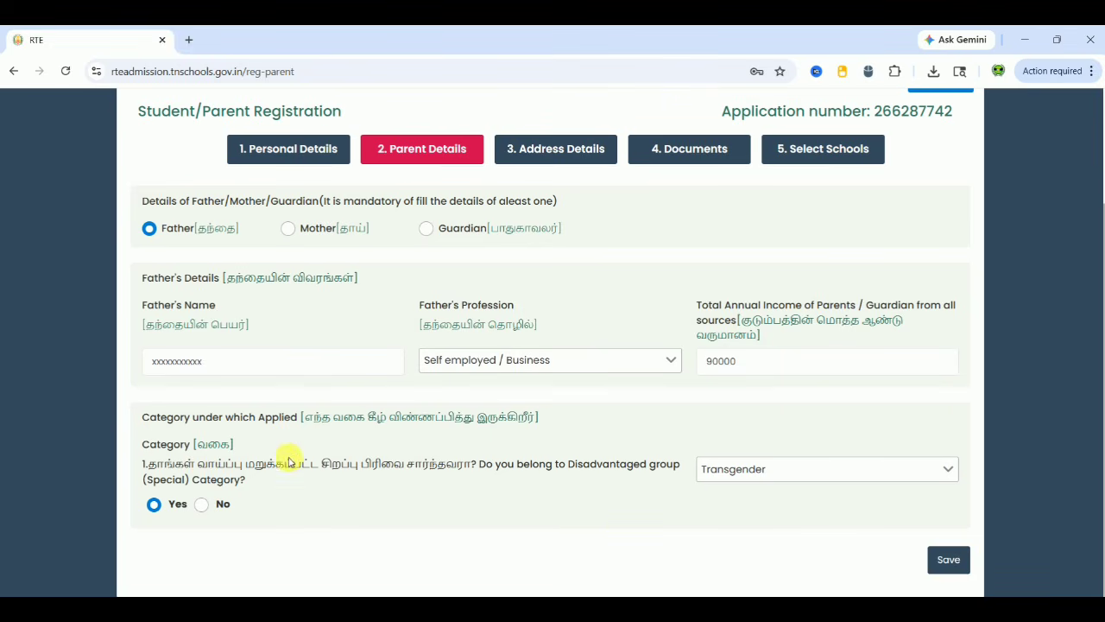
click(202, 505)
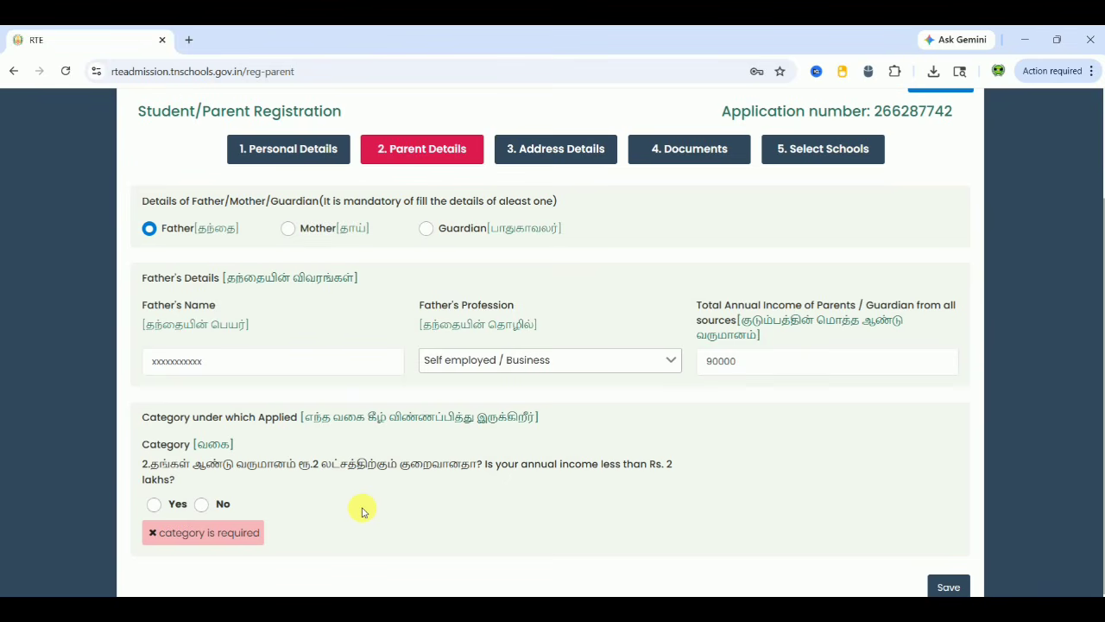
Answer Yes to both the income-below-Rs. 2 lakh question and the disadvantaged-group question
click(154, 505)
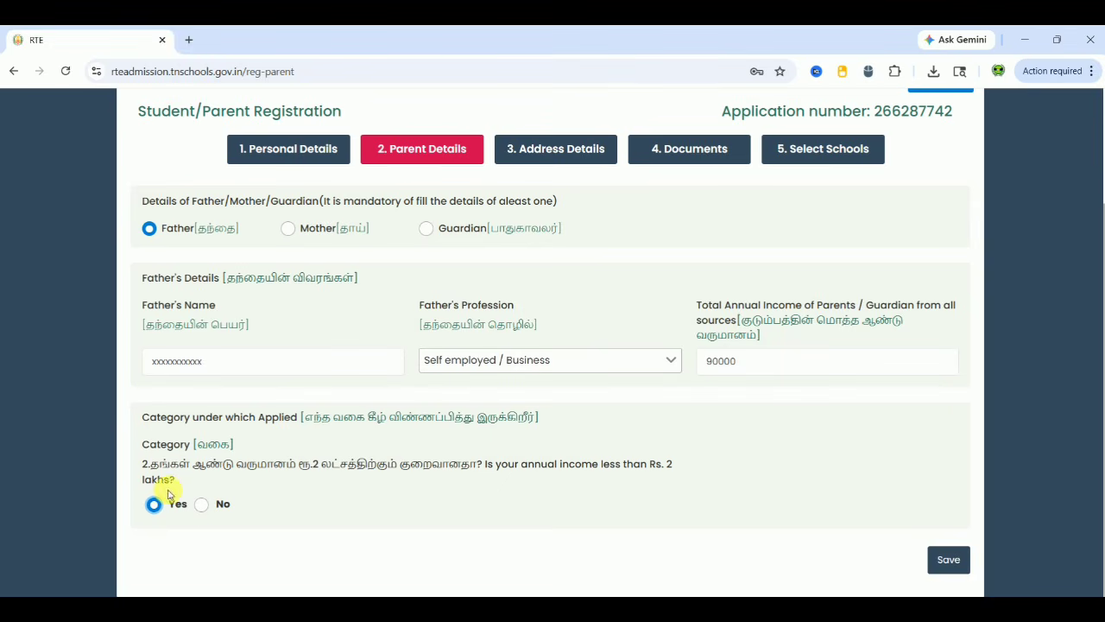
click(202, 508)
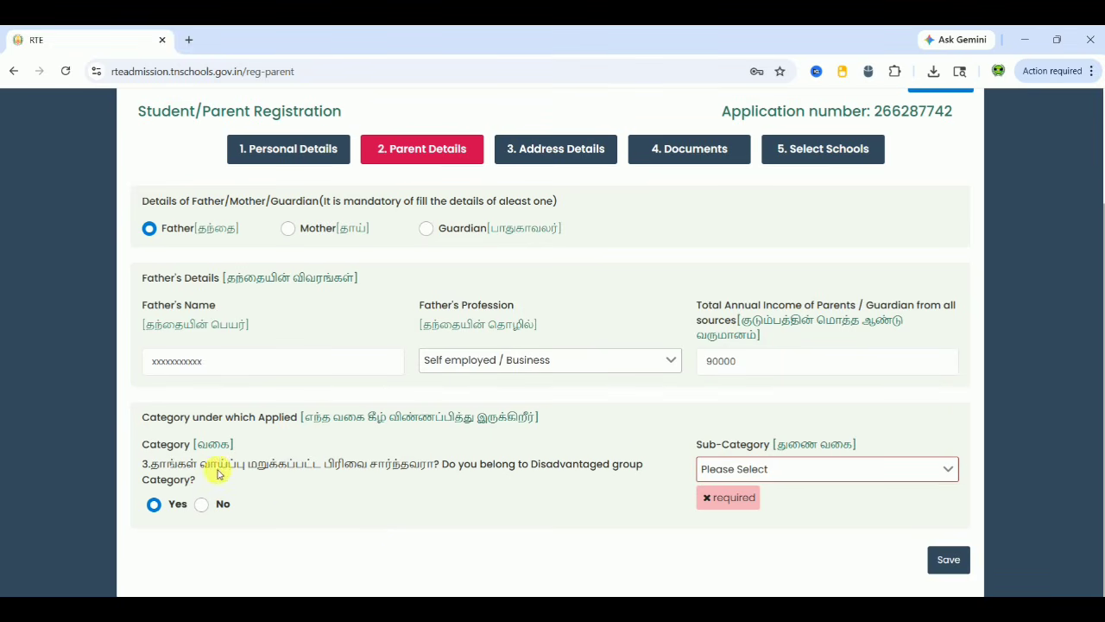
Choose BC as the sub-category and save the parent details
click(834, 468)
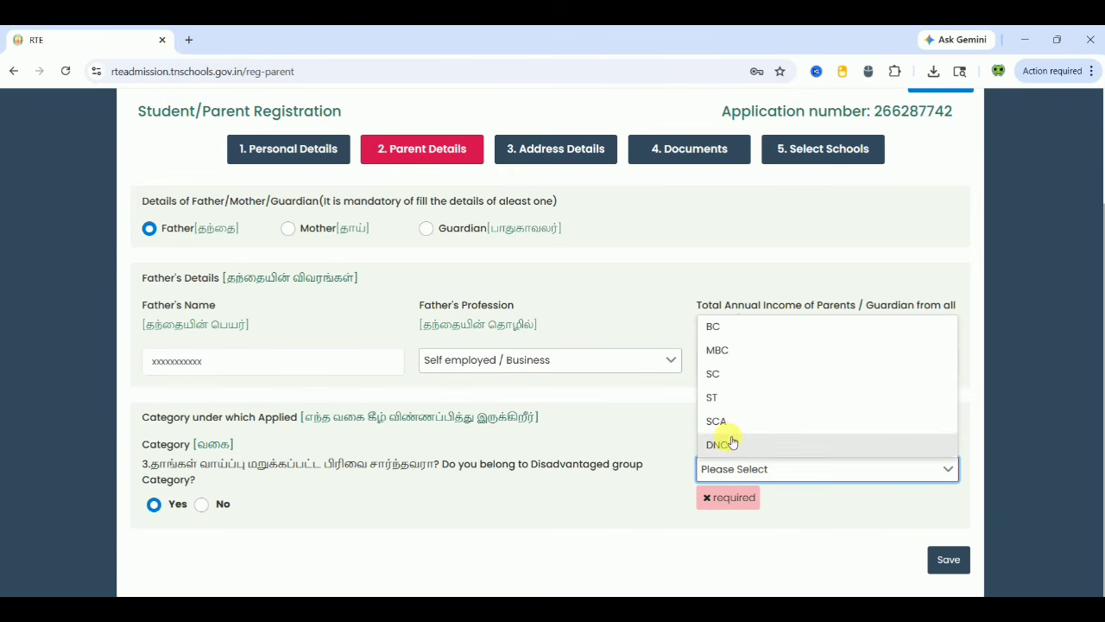
click(737, 324)
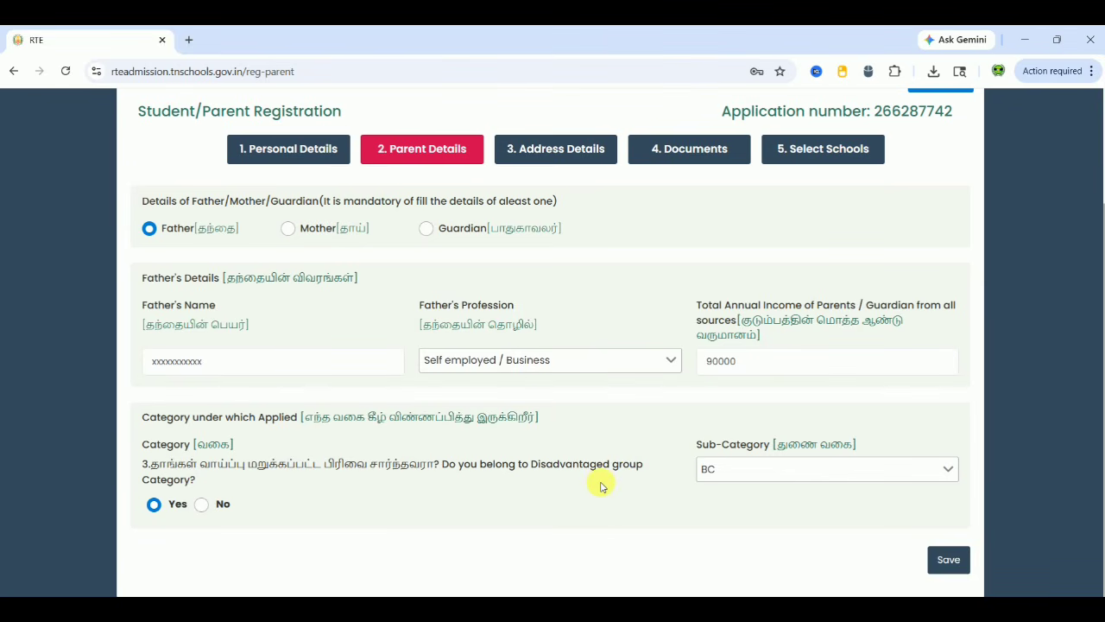
click(948, 560)
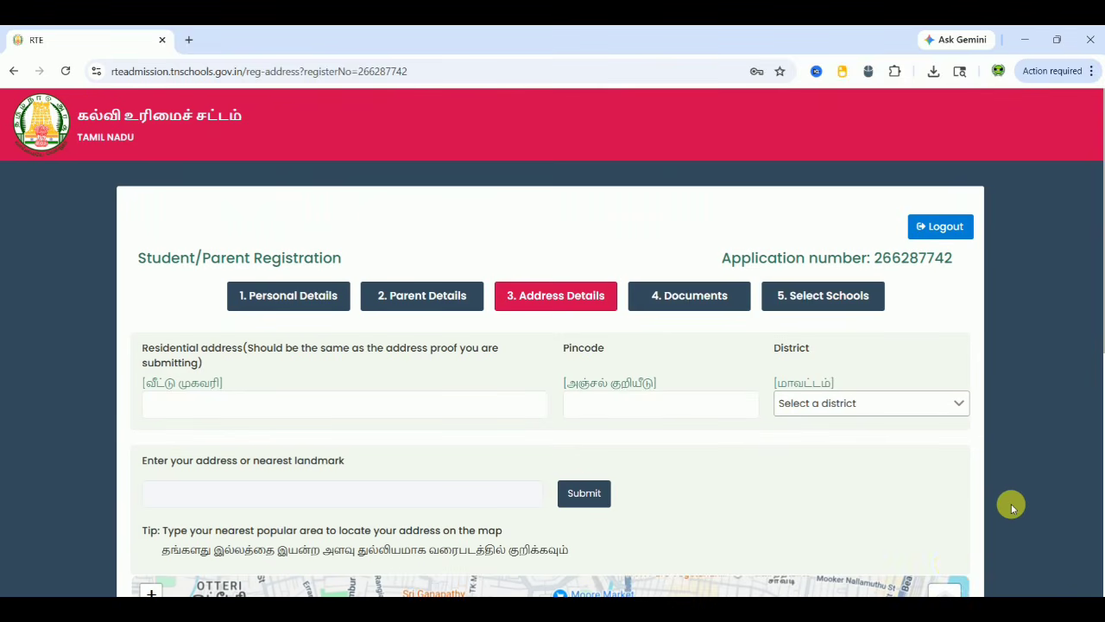
Enter the residential address and the pincode
scroll(1012, 507, down, 3)
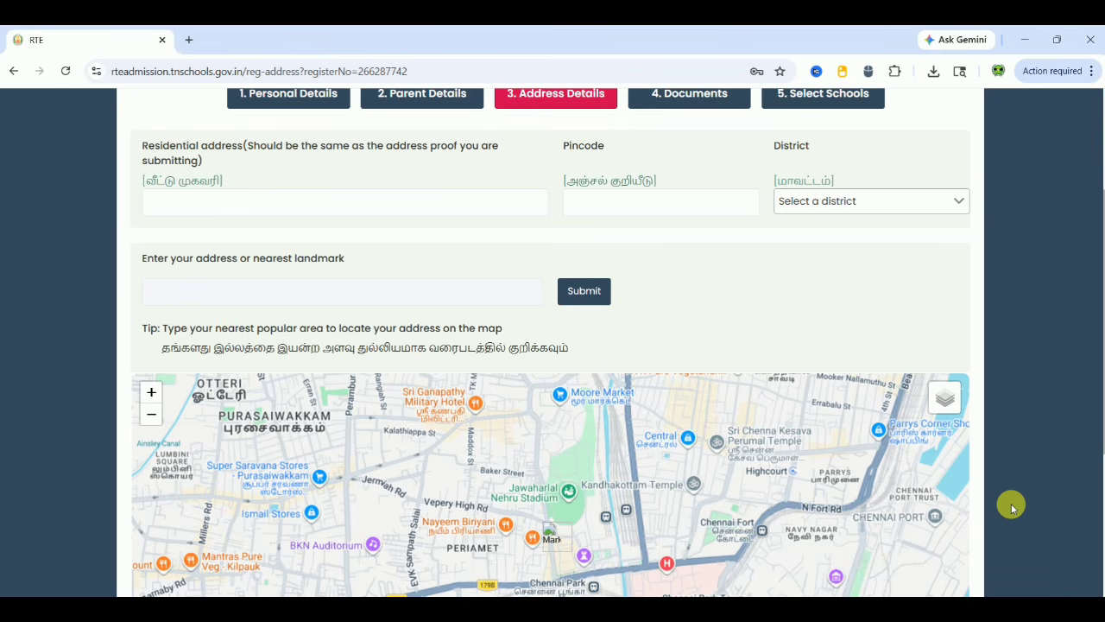
click(483, 205)
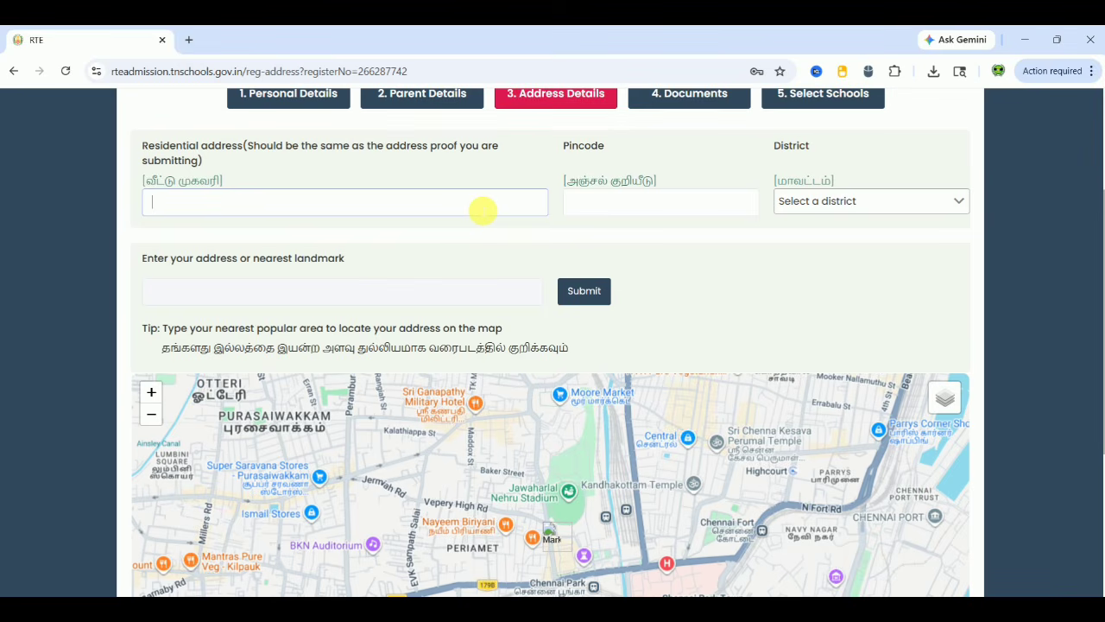
text(chennai ch)
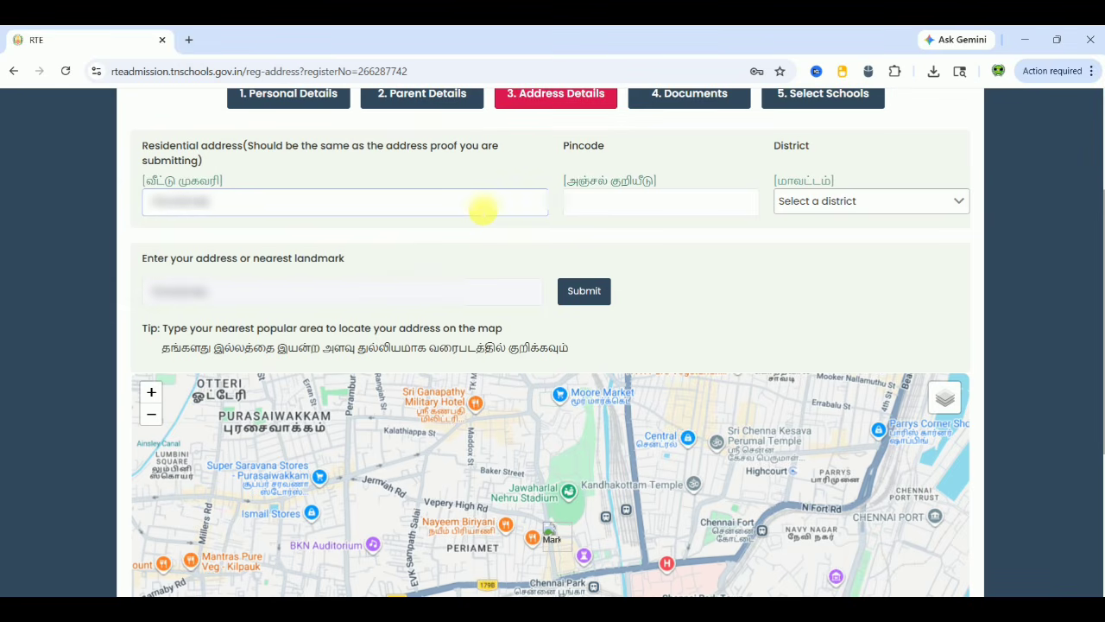
click(600, 207)
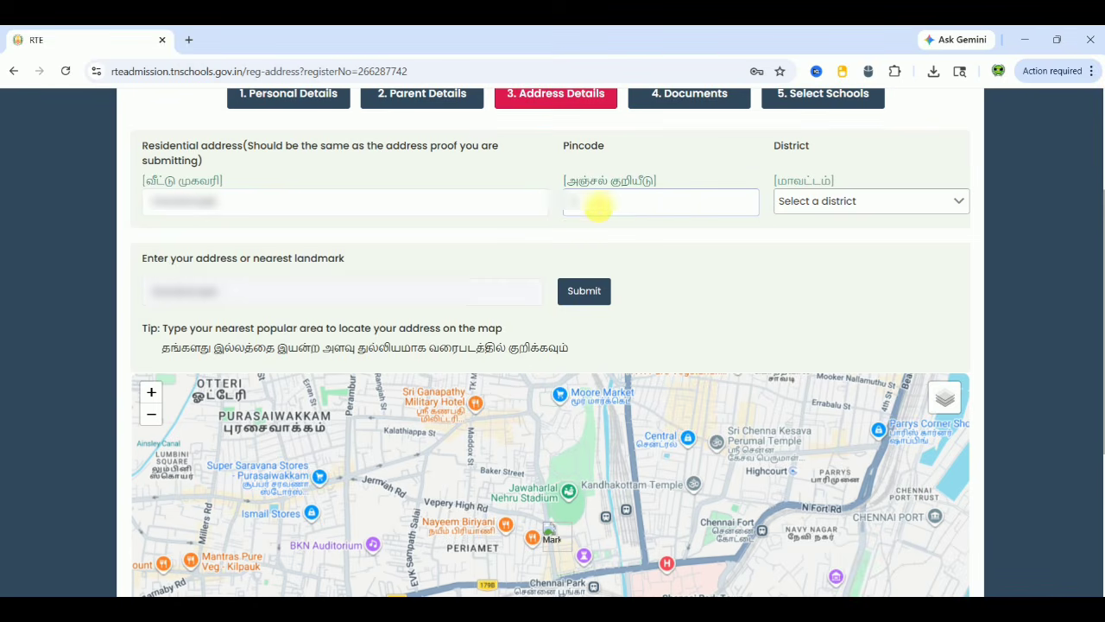
text(62)
key(BackSpace)
text(06707)
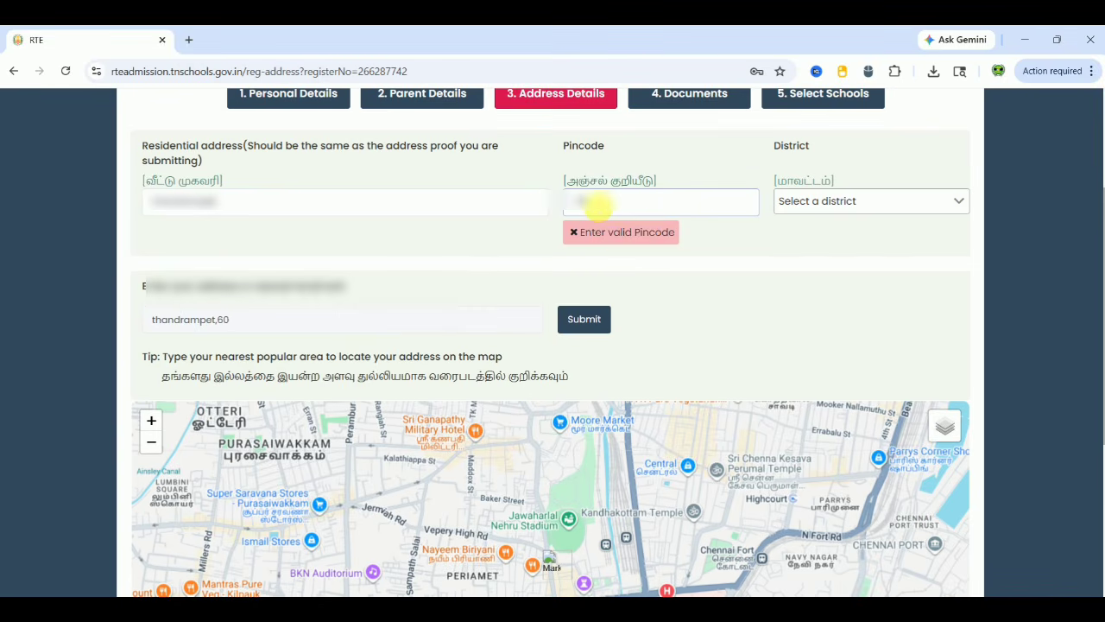
Choose TIRUVANNAMALAI as the district and locate the landmark on the map
click(804, 212)
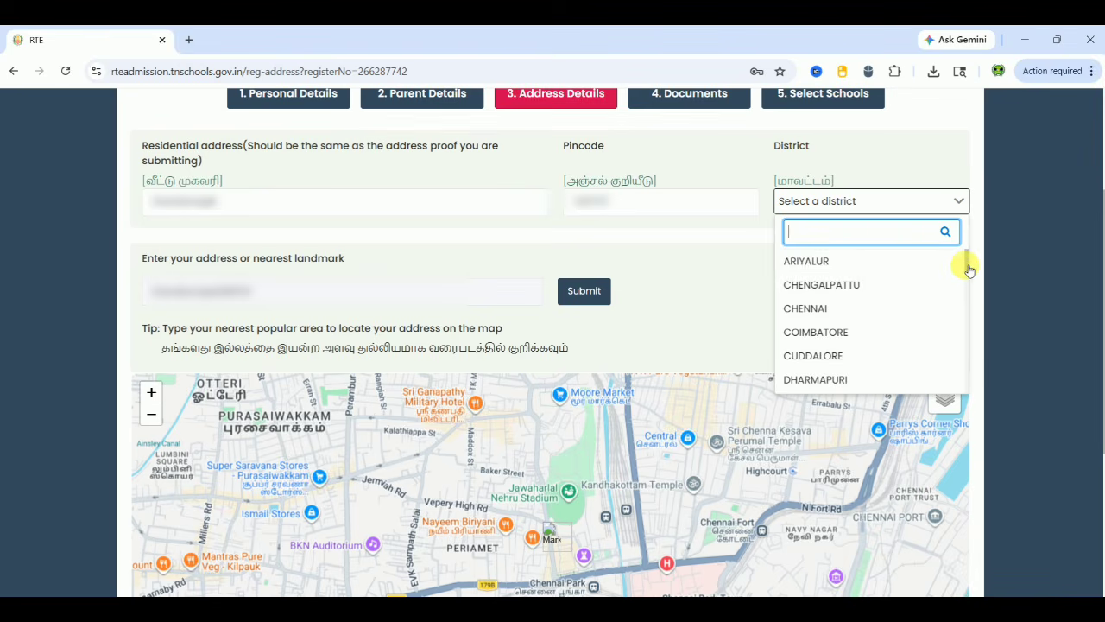
drag(965, 267, 963, 380)
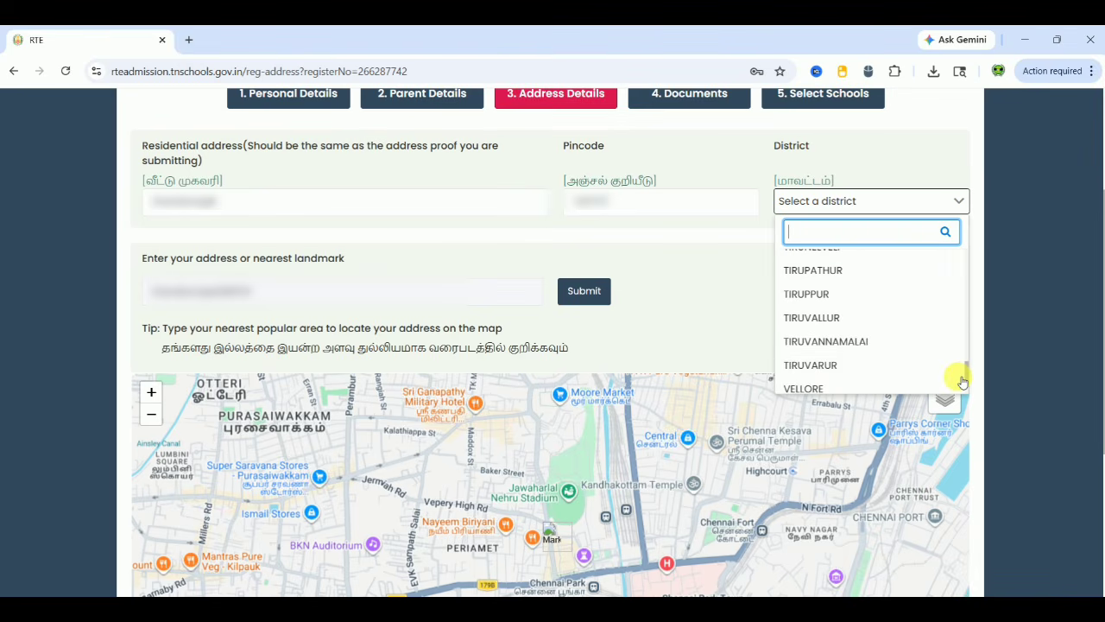
click(907, 343)
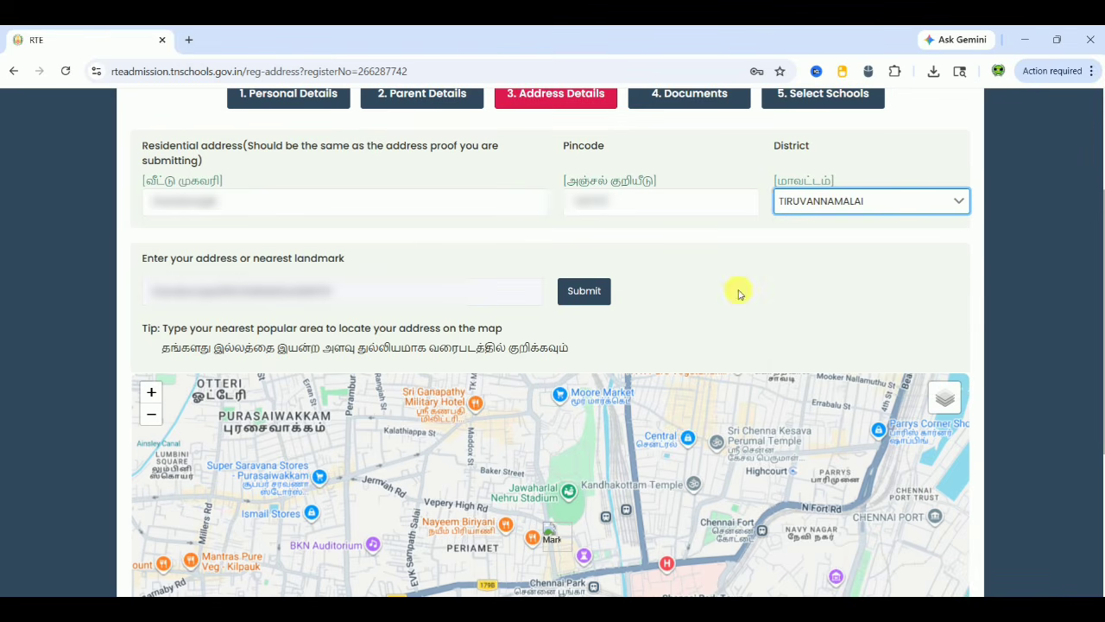
click(586, 297)
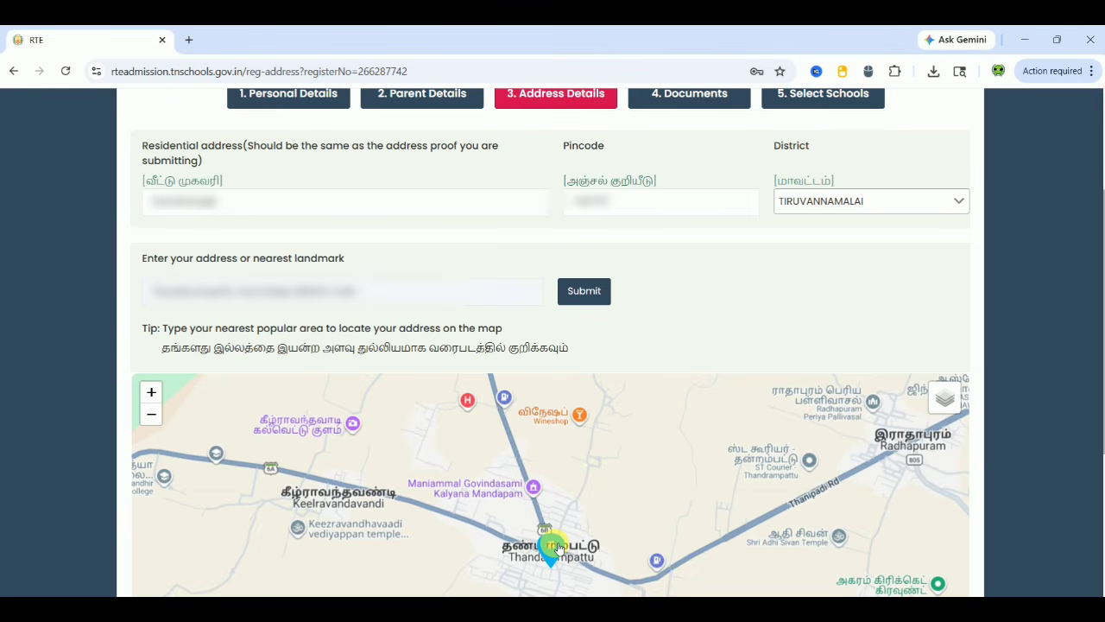
Move the map pin to the home location, then save and confirm the address
mouse_move(558, 547)
mouse_down()
mouse_move(316, 426)
mouse_move(157, 438)
mouse_up()
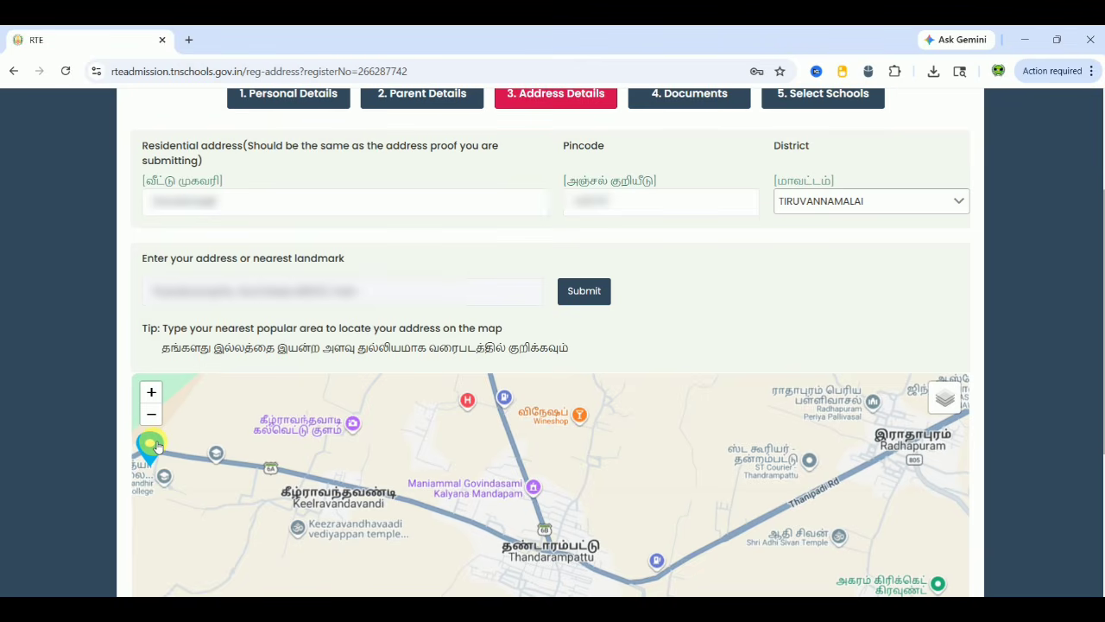
drag(157, 445, 152, 444)
scroll(1030, 503, down, 3)
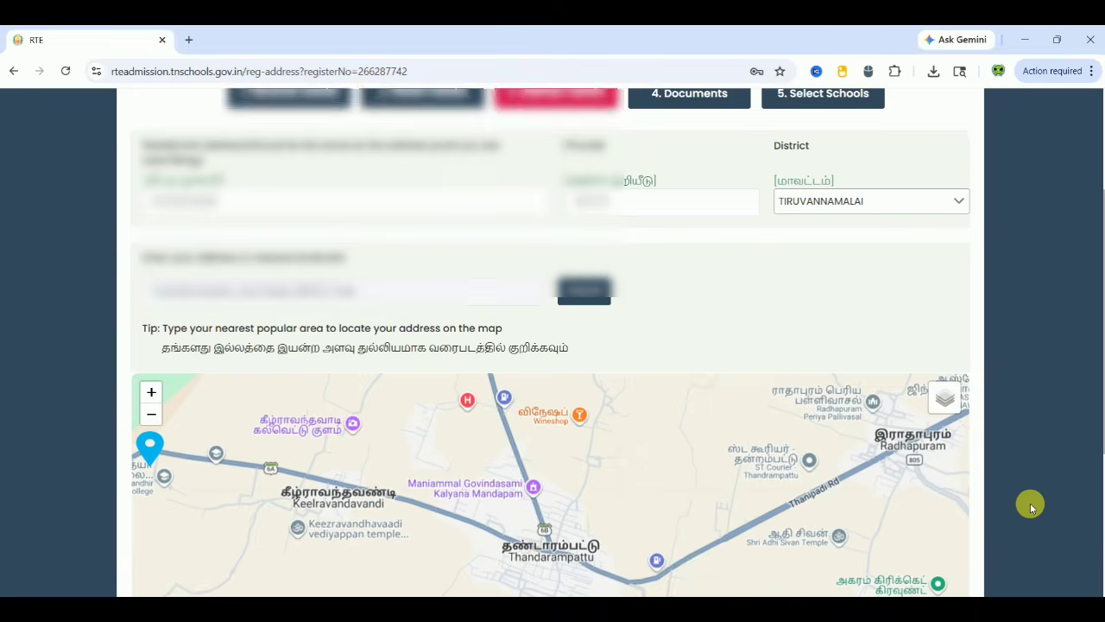
scroll(1030, 502, down, 1)
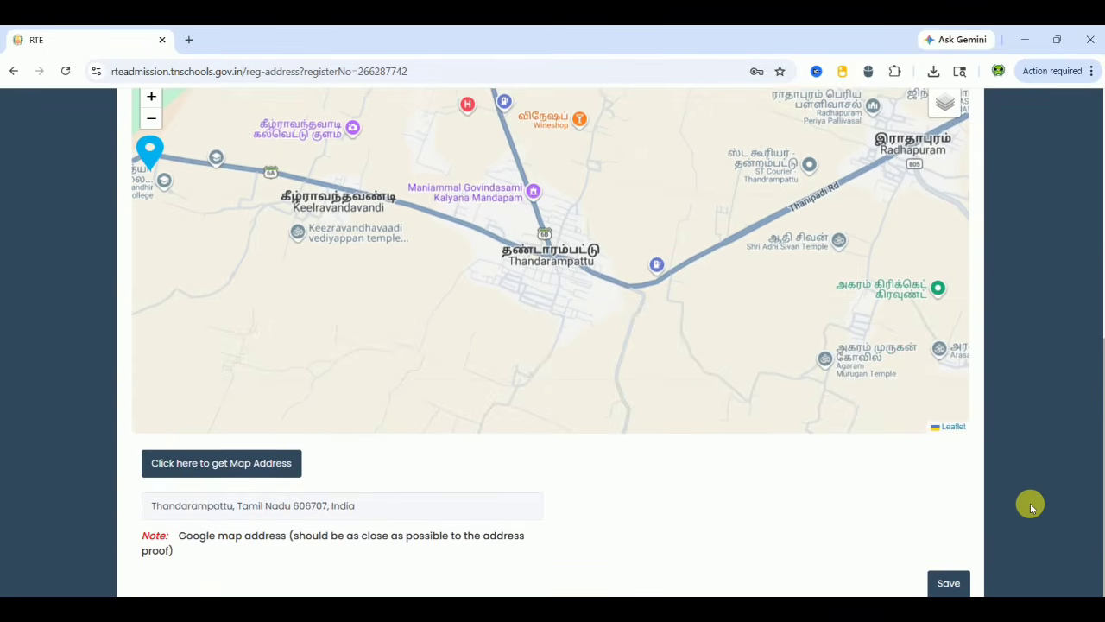
click(961, 568)
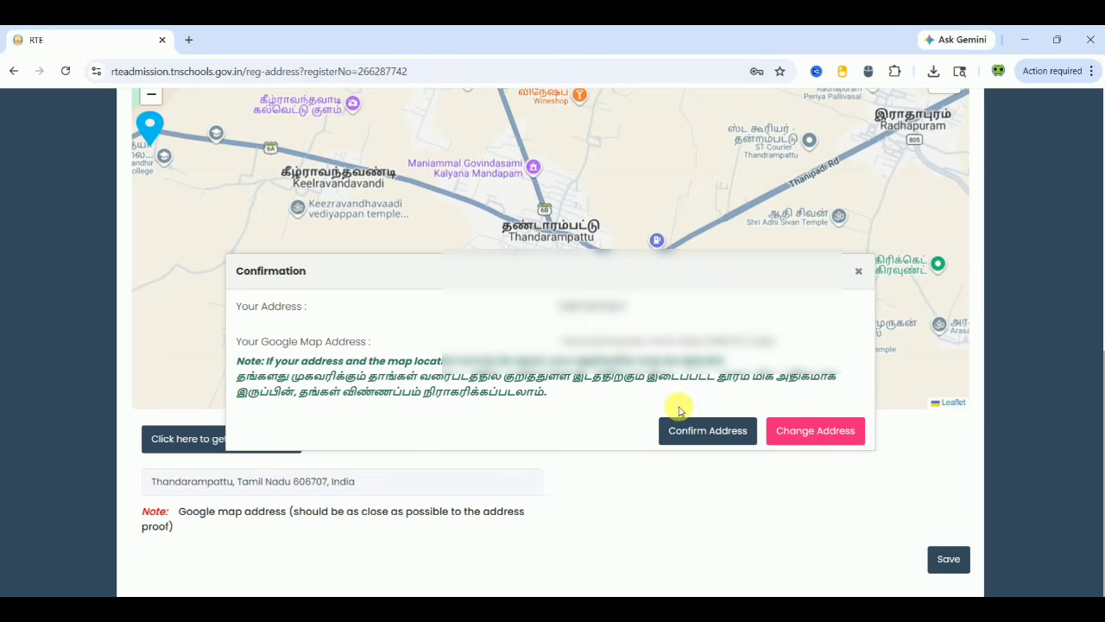
click(695, 430)
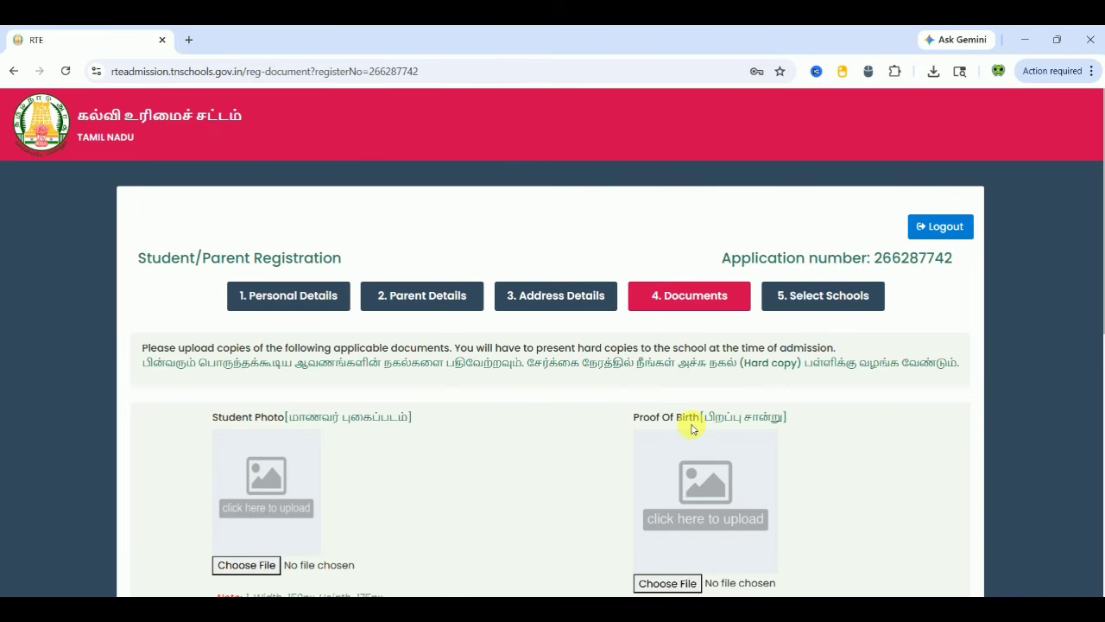
Scroll through the document upload fields to the bottom of the Documents page
scroll(1023, 325, down, 1)
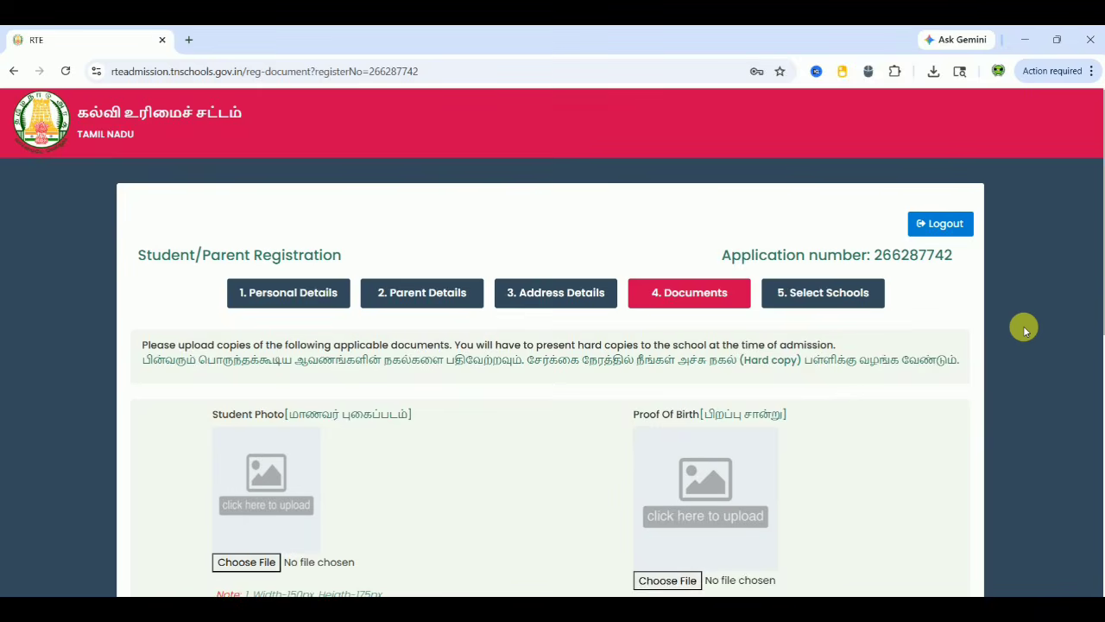
scroll(1024, 325, down, 1)
scroll(1023, 326, down, 1)
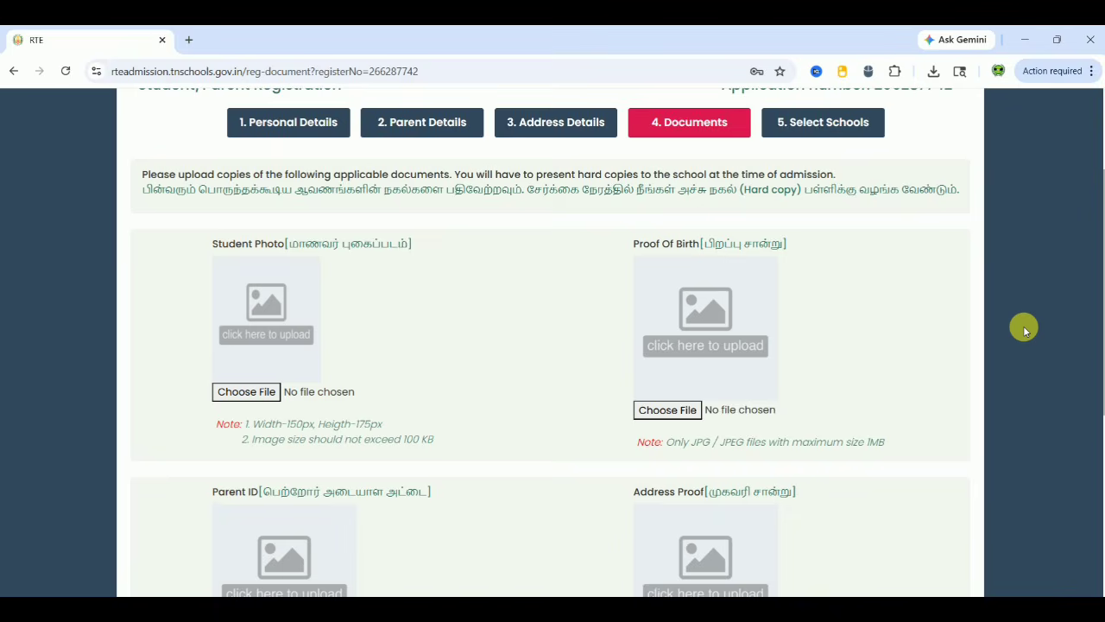
scroll(1024, 326, down, 1)
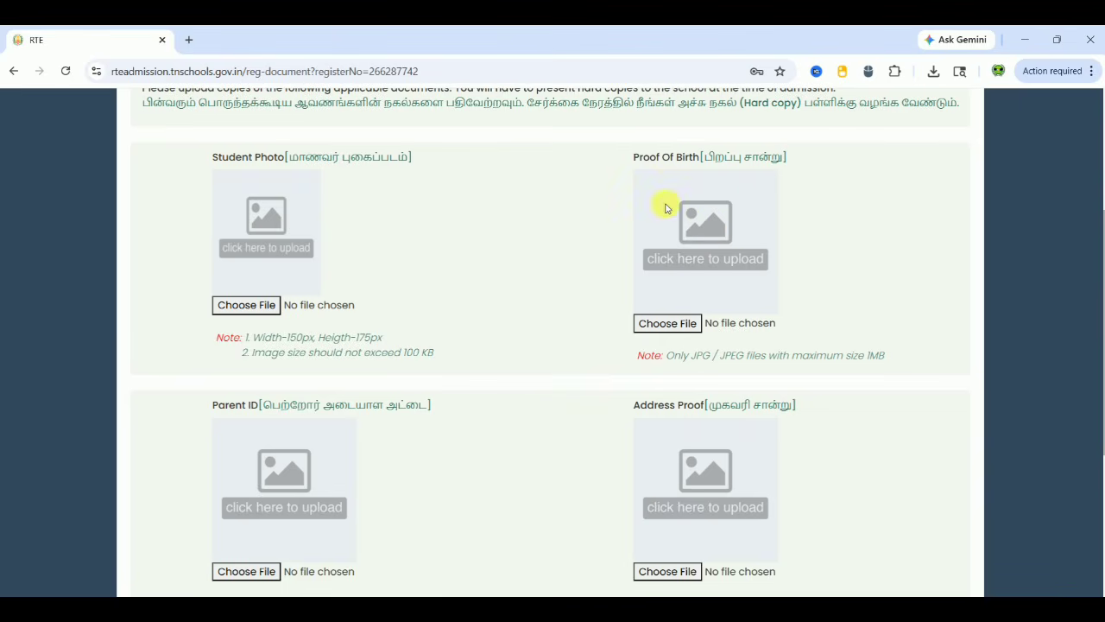
scroll(1041, 329, down, 3)
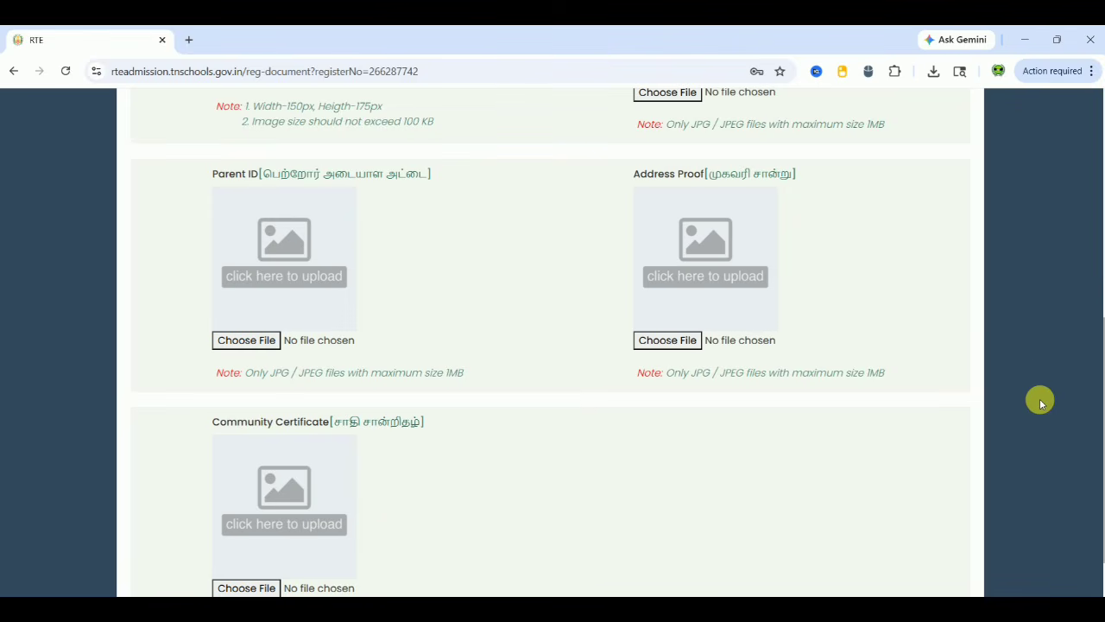
scroll(1041, 404, down, 2)
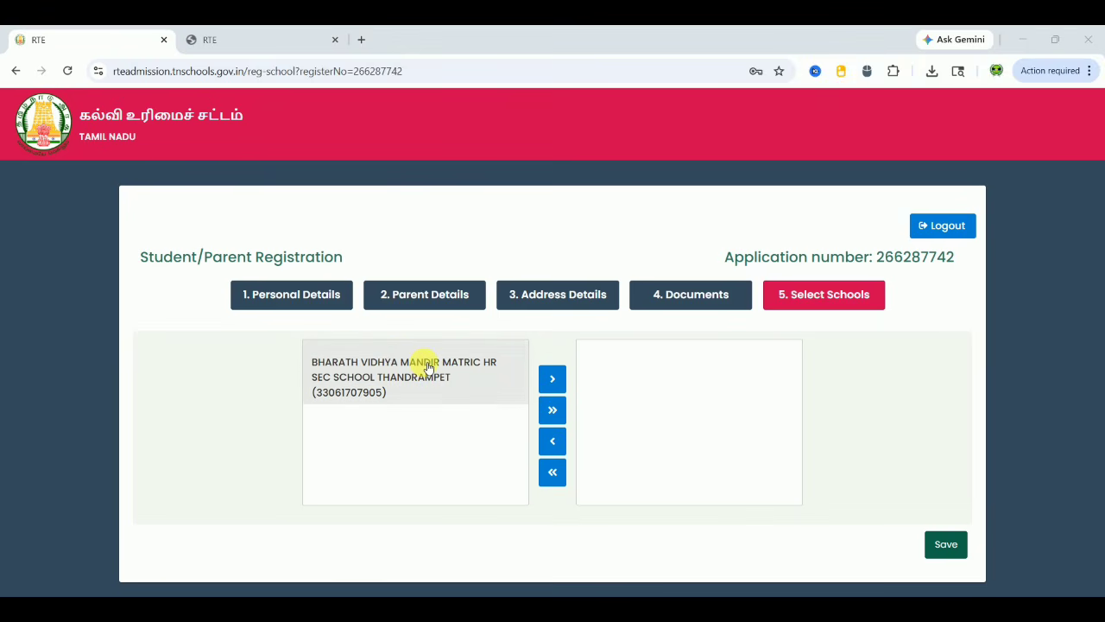
Add BHARATH VIDHYA MANDIR MATRIC HR SEC SCHOOL THANDRAMPET to the selected schools and save
click(553, 409)
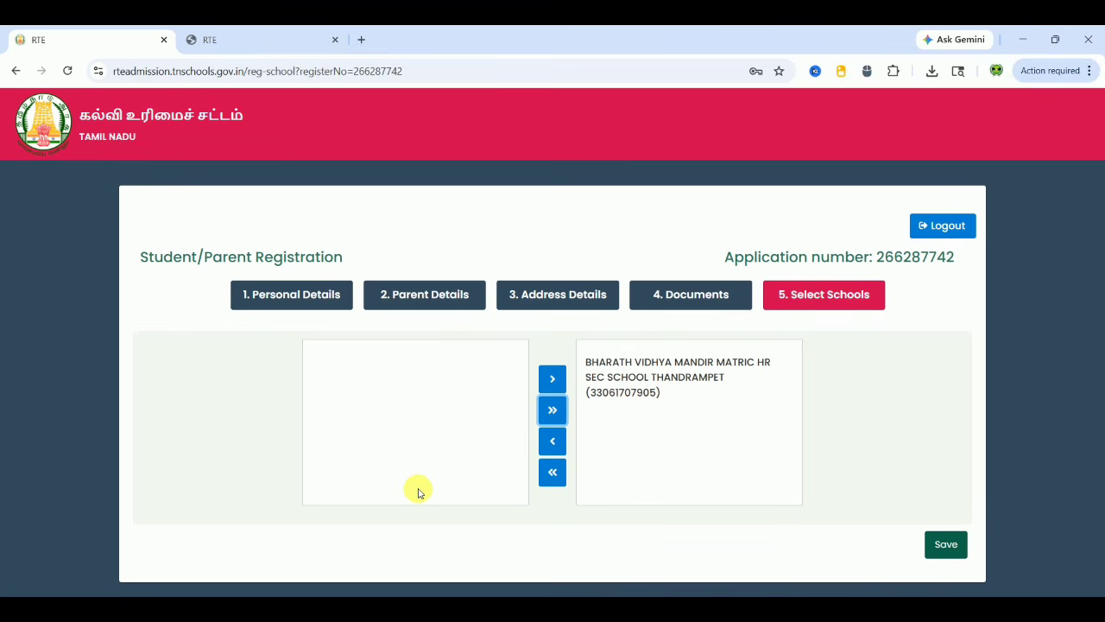
click(946, 545)
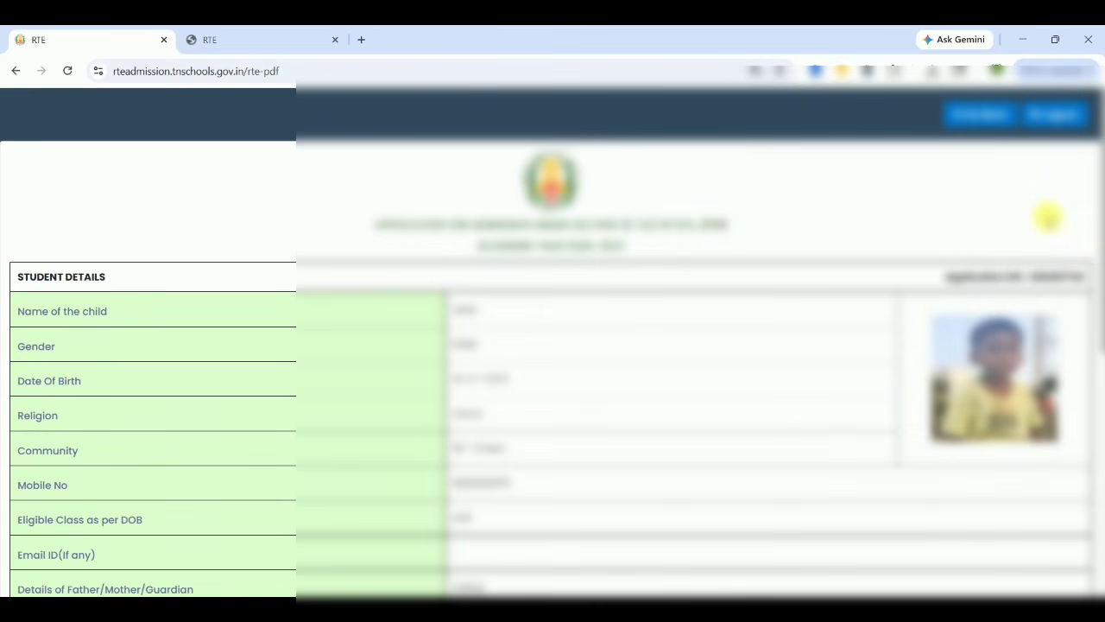
Scroll the application summary, then look through the downloaded application PDF
scroll(1047, 218, down, 6)
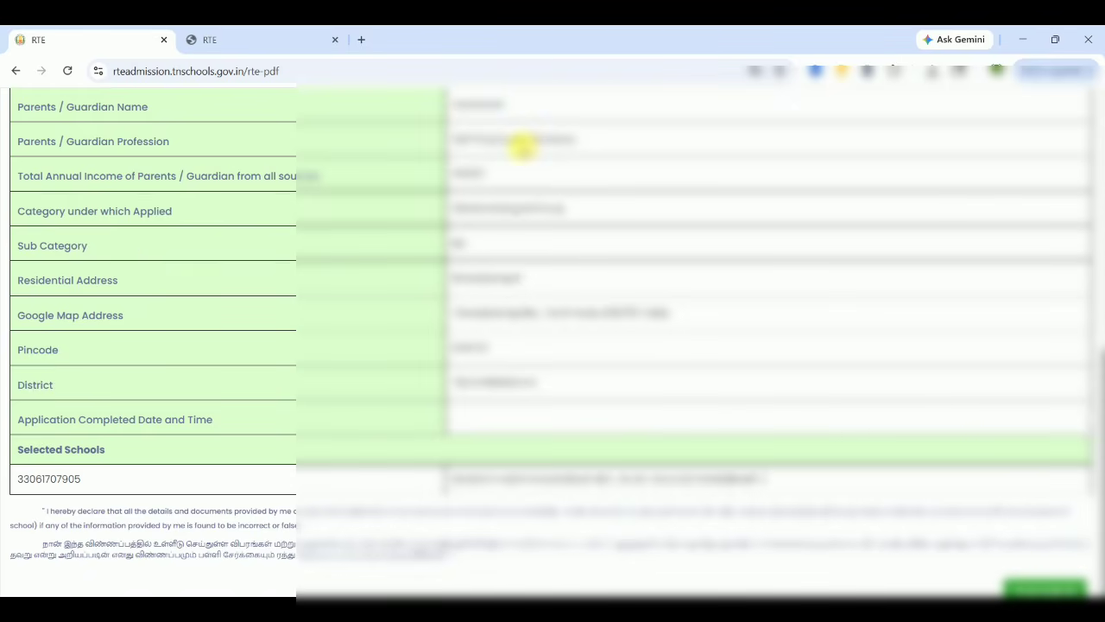
click(286, 38)
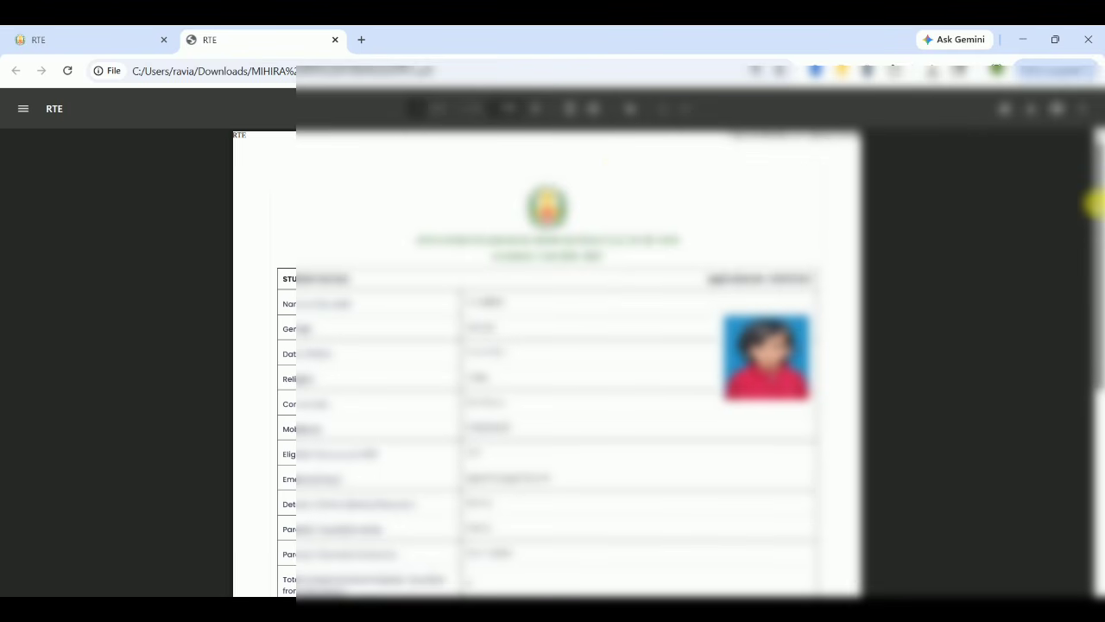
drag(1094, 204, 1099, 427)
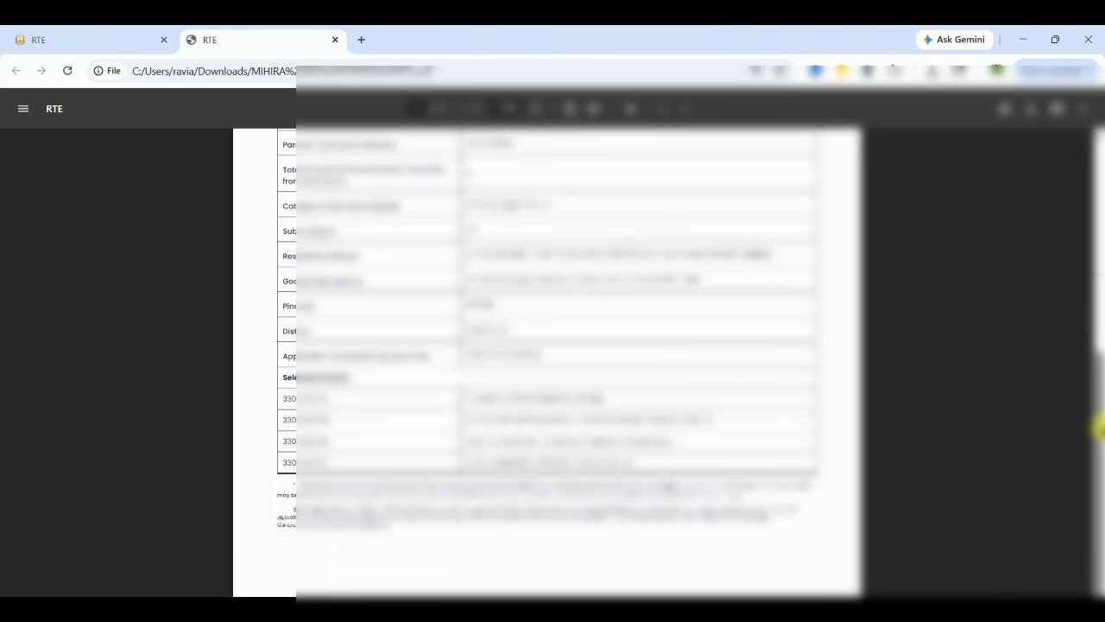
drag(1097, 426, 1095, 197)
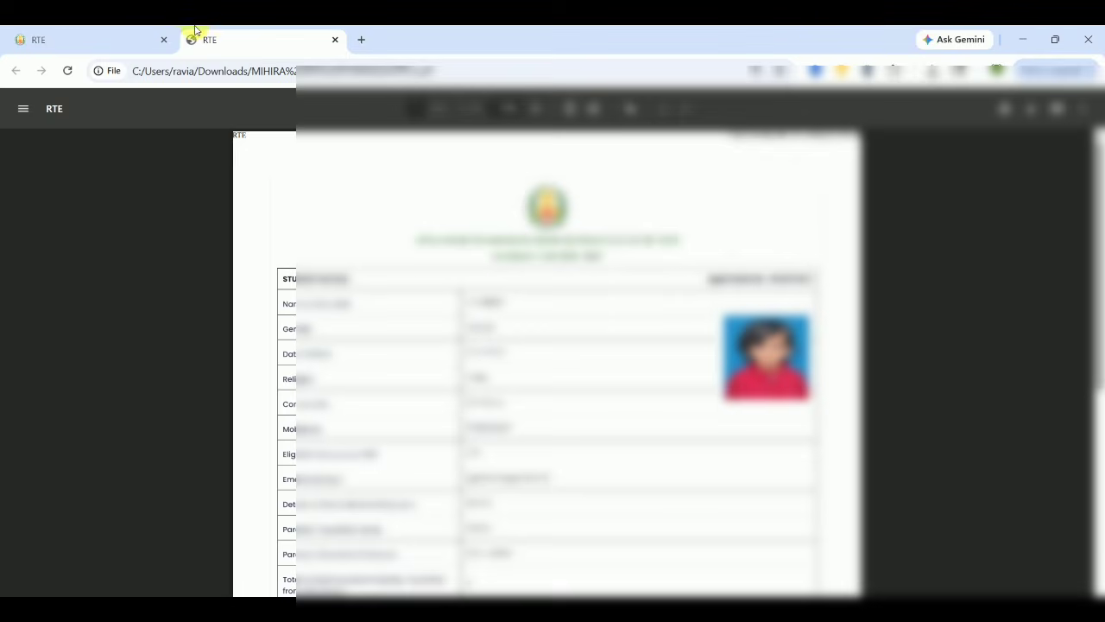
Return to the form tab, log out with confirmation, and view the More Details page
click(82, 35)
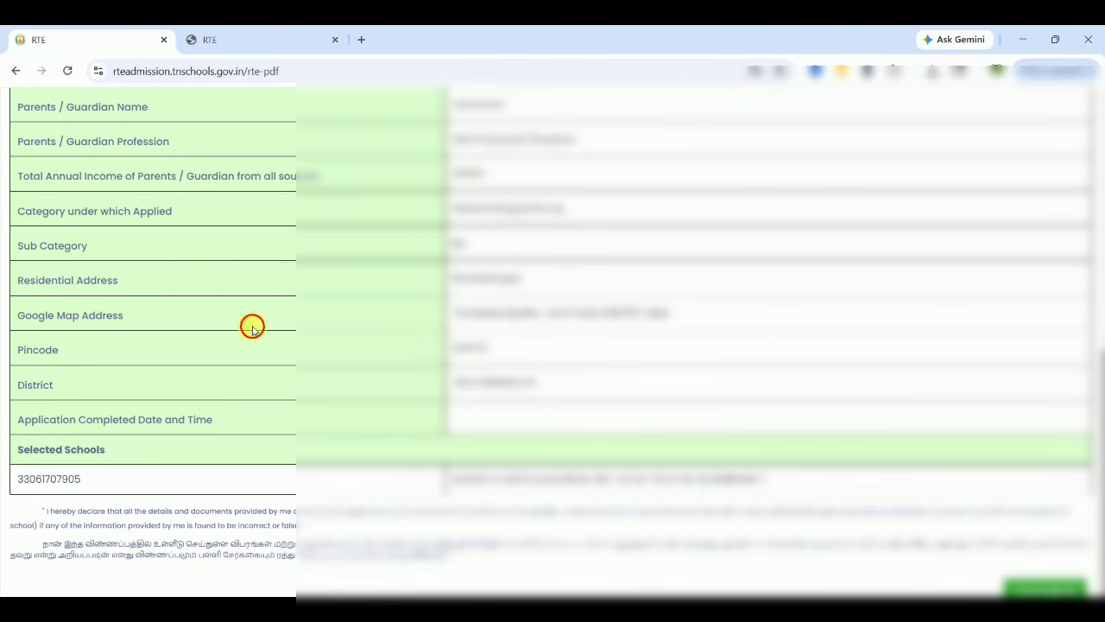
drag(1099, 431, 1096, 152)
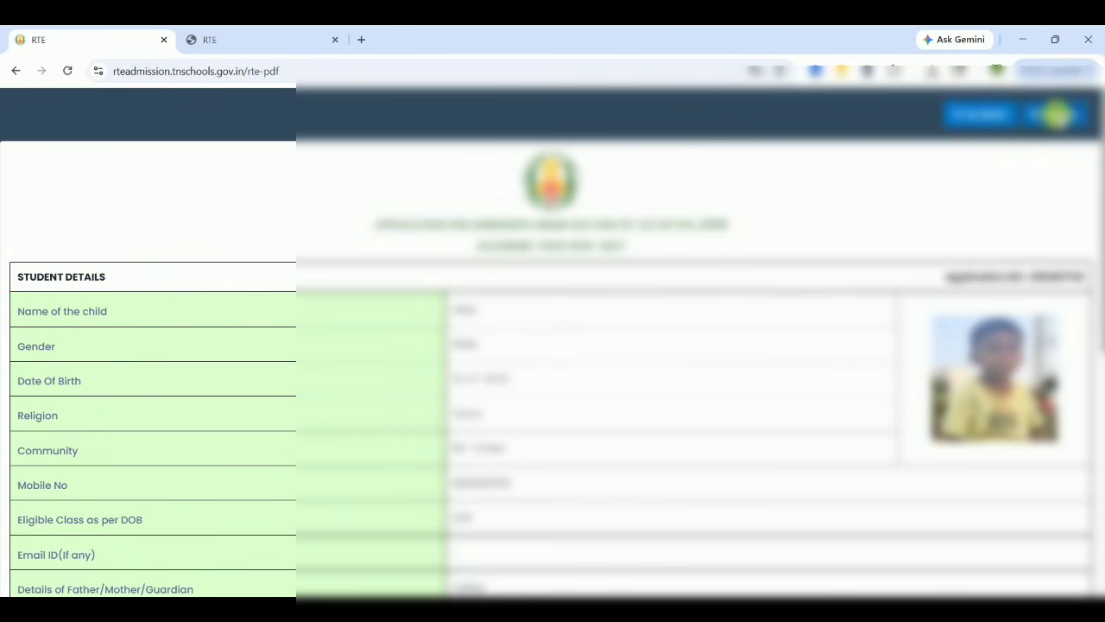
click(1061, 109)
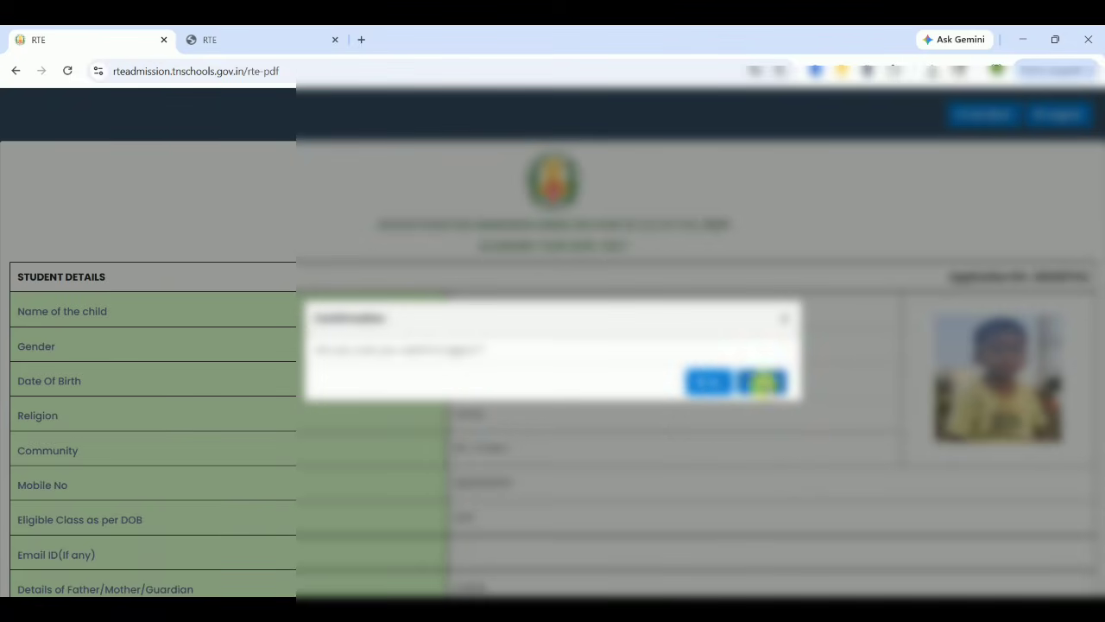
click(760, 380)
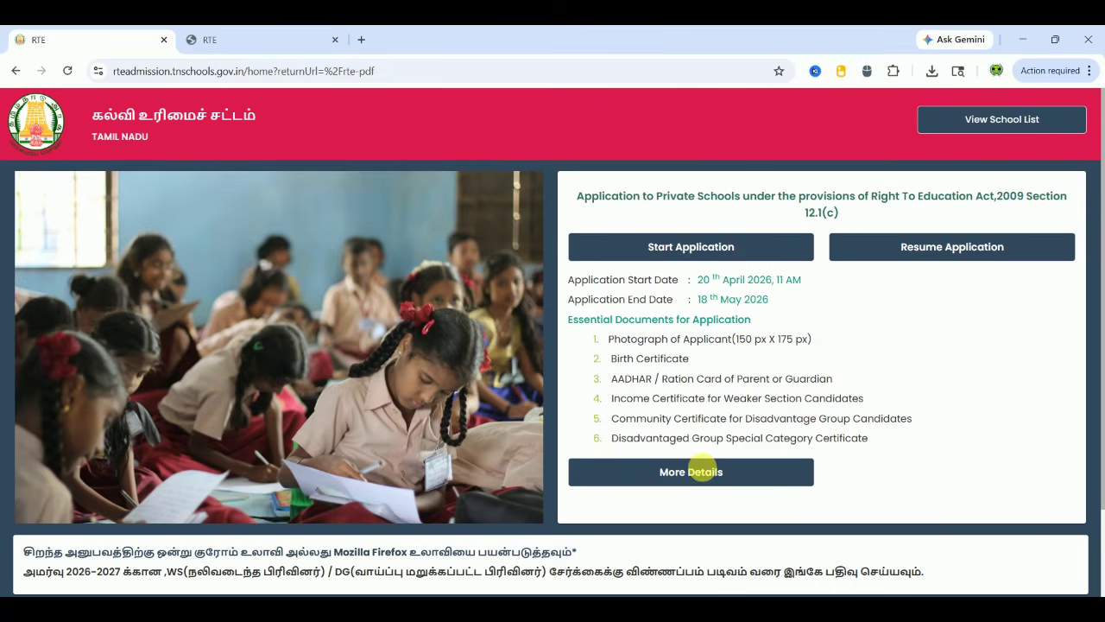
click(704, 471)
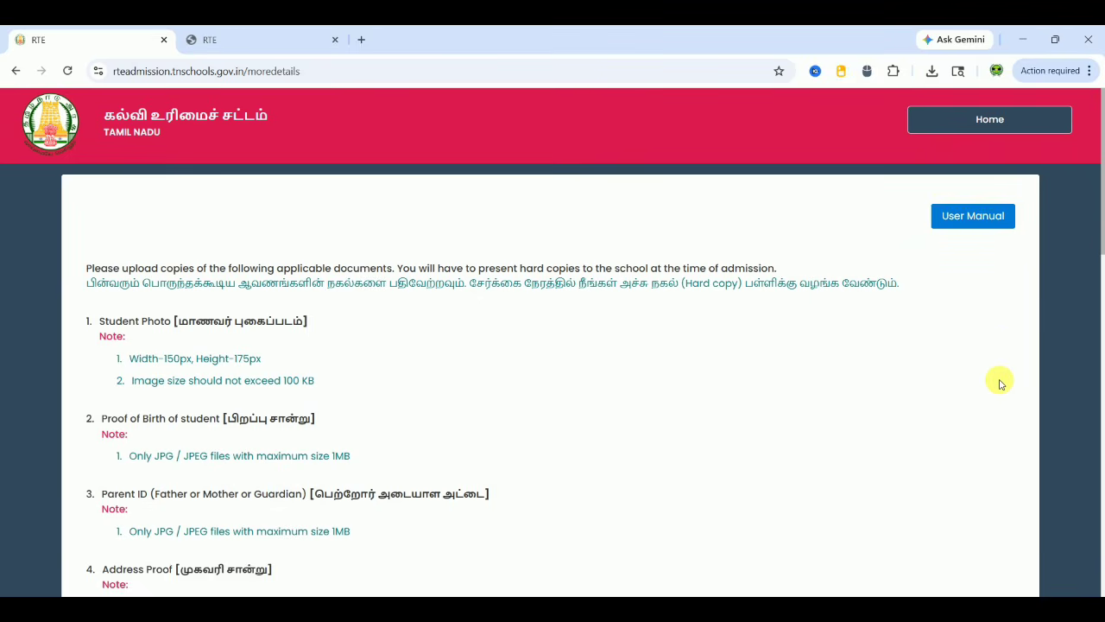
scroll(1000, 383, down, 3)
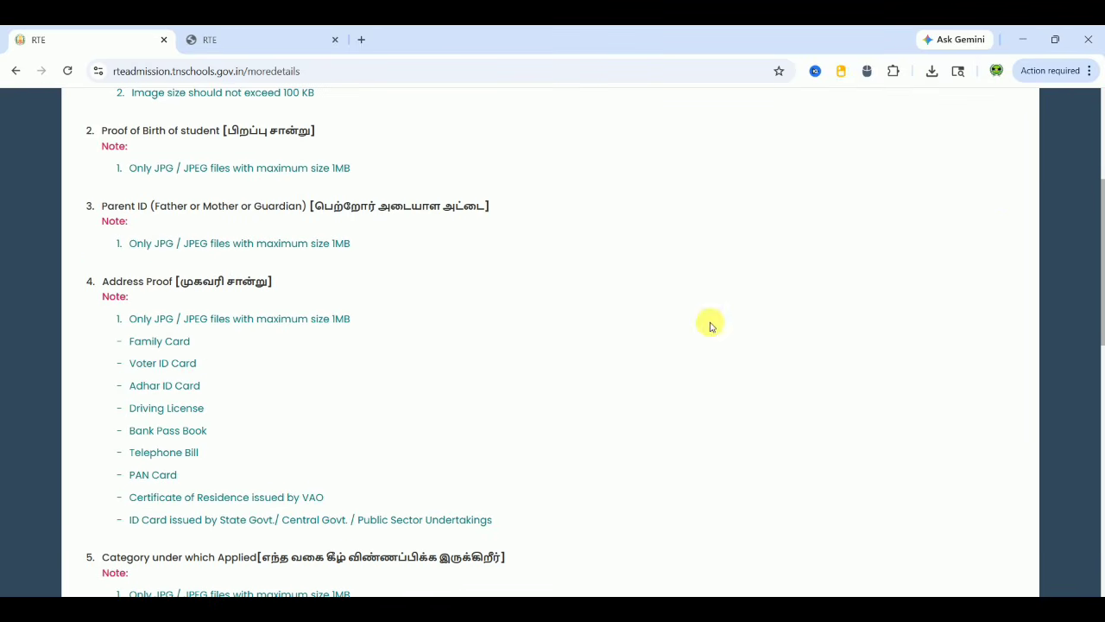